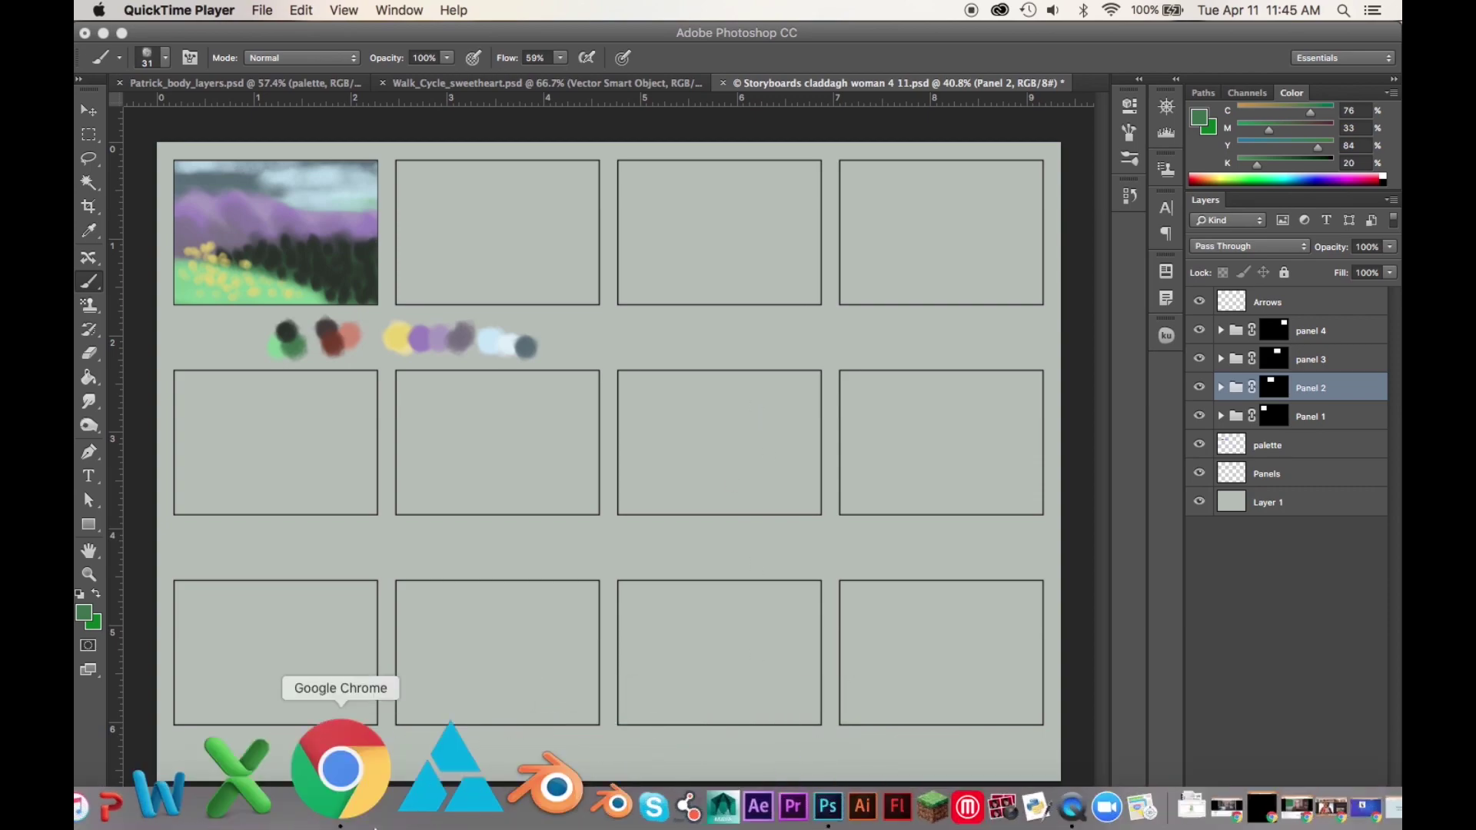
# View The Incredibles colour script enlarged on the Pixar colour-script reference page.
pyautogui.click(360, 826)
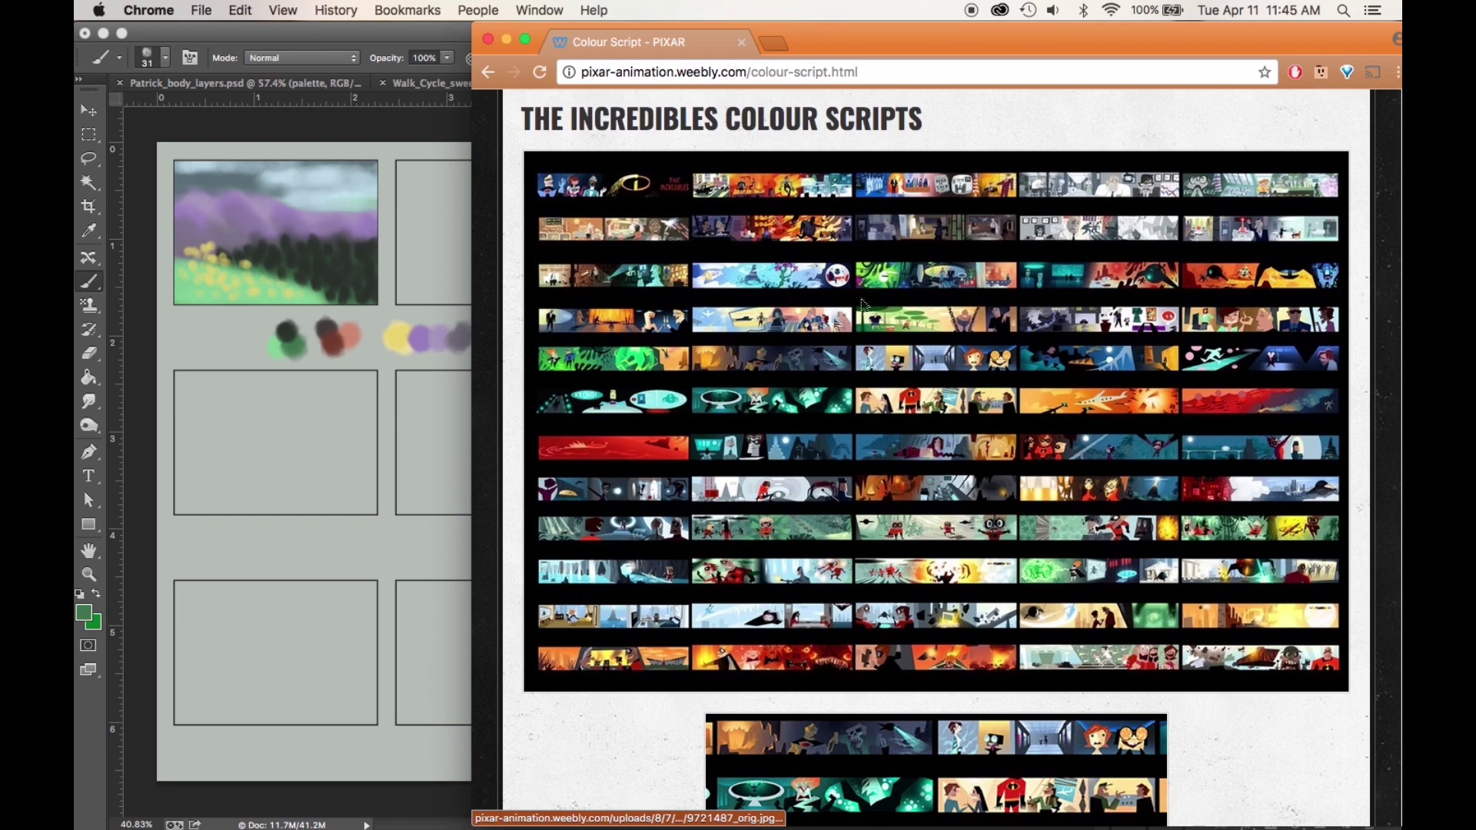
pyautogui.scroll(-2, 1031, 131)
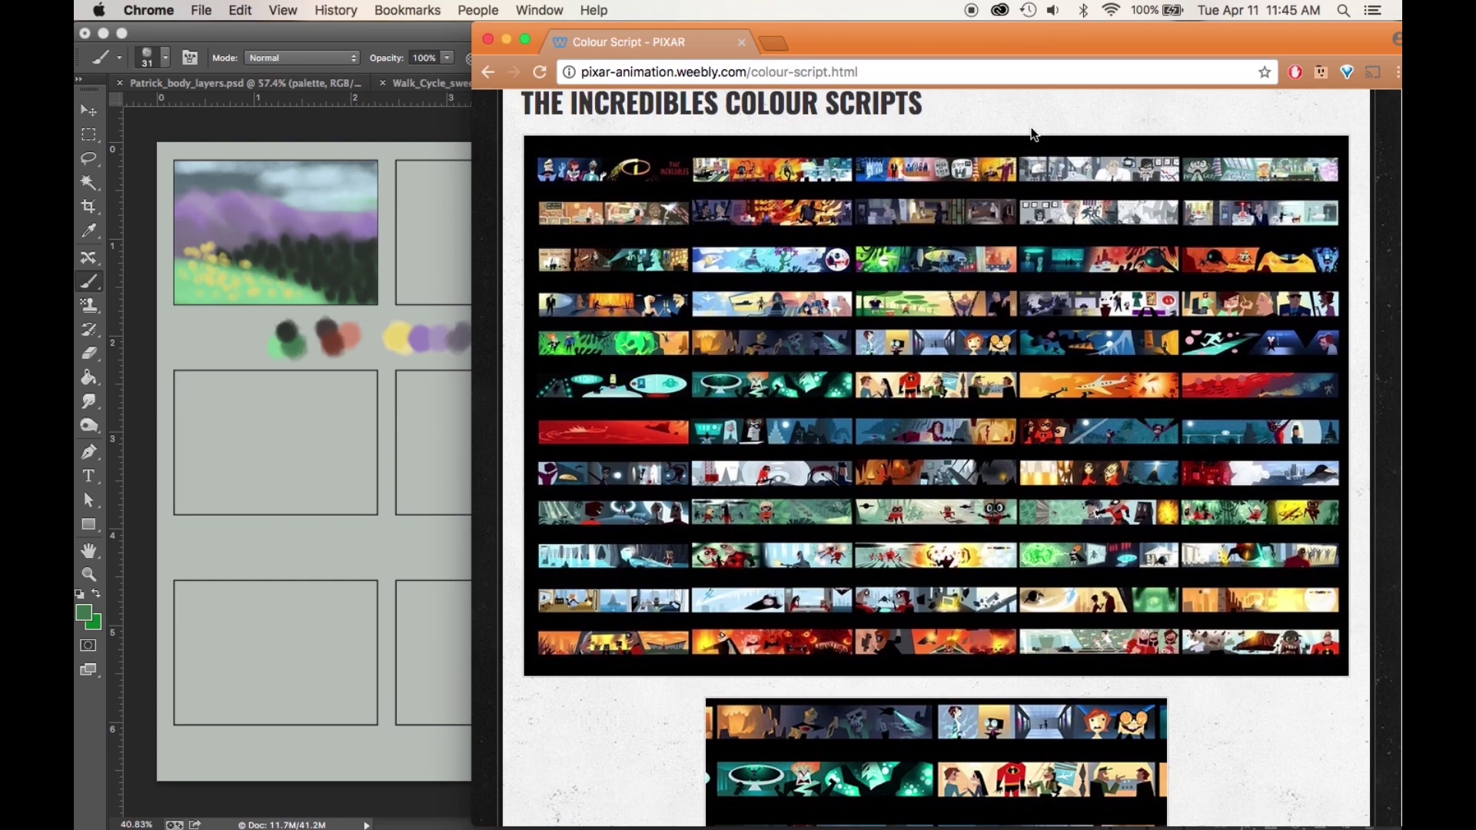
pyautogui.click(1009, 256)
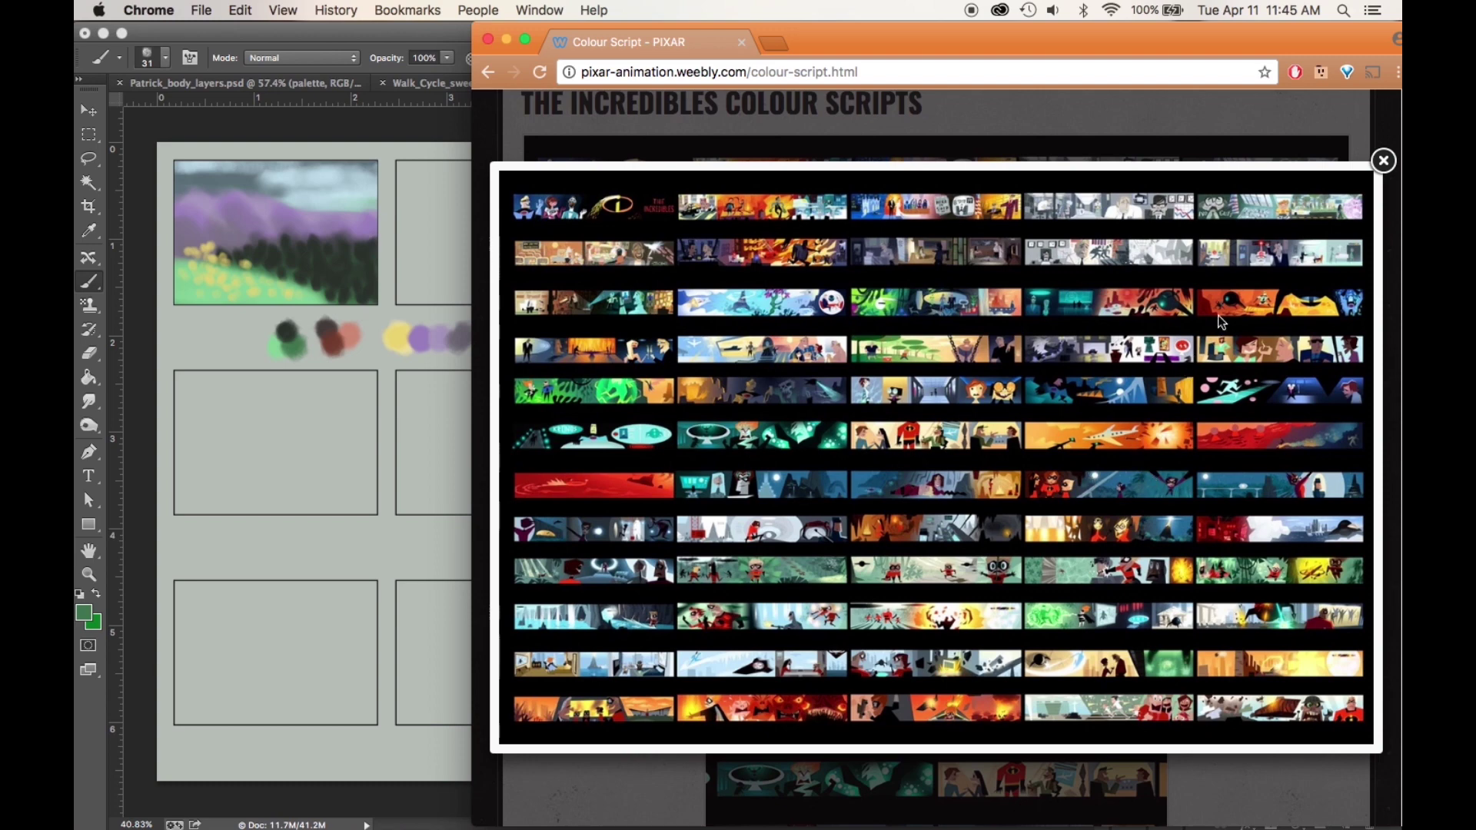
pyautogui.click(1383, 161)
# Look through the UP and Finding Nemo colour scripts, then return to the storyboard.
pyautogui.scroll(-10, 999, 572)
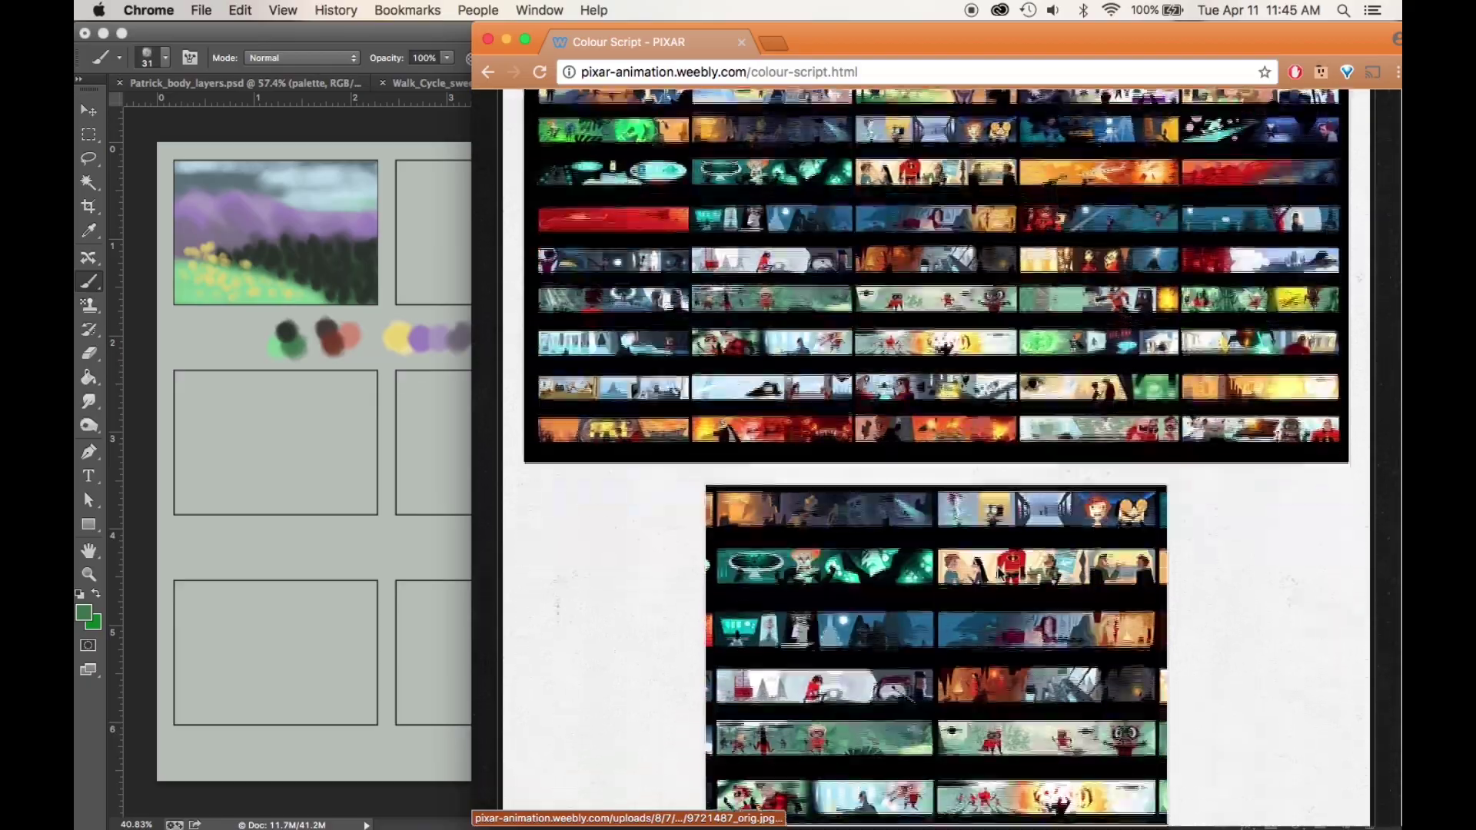
pyautogui.scroll(-20, 999, 573)
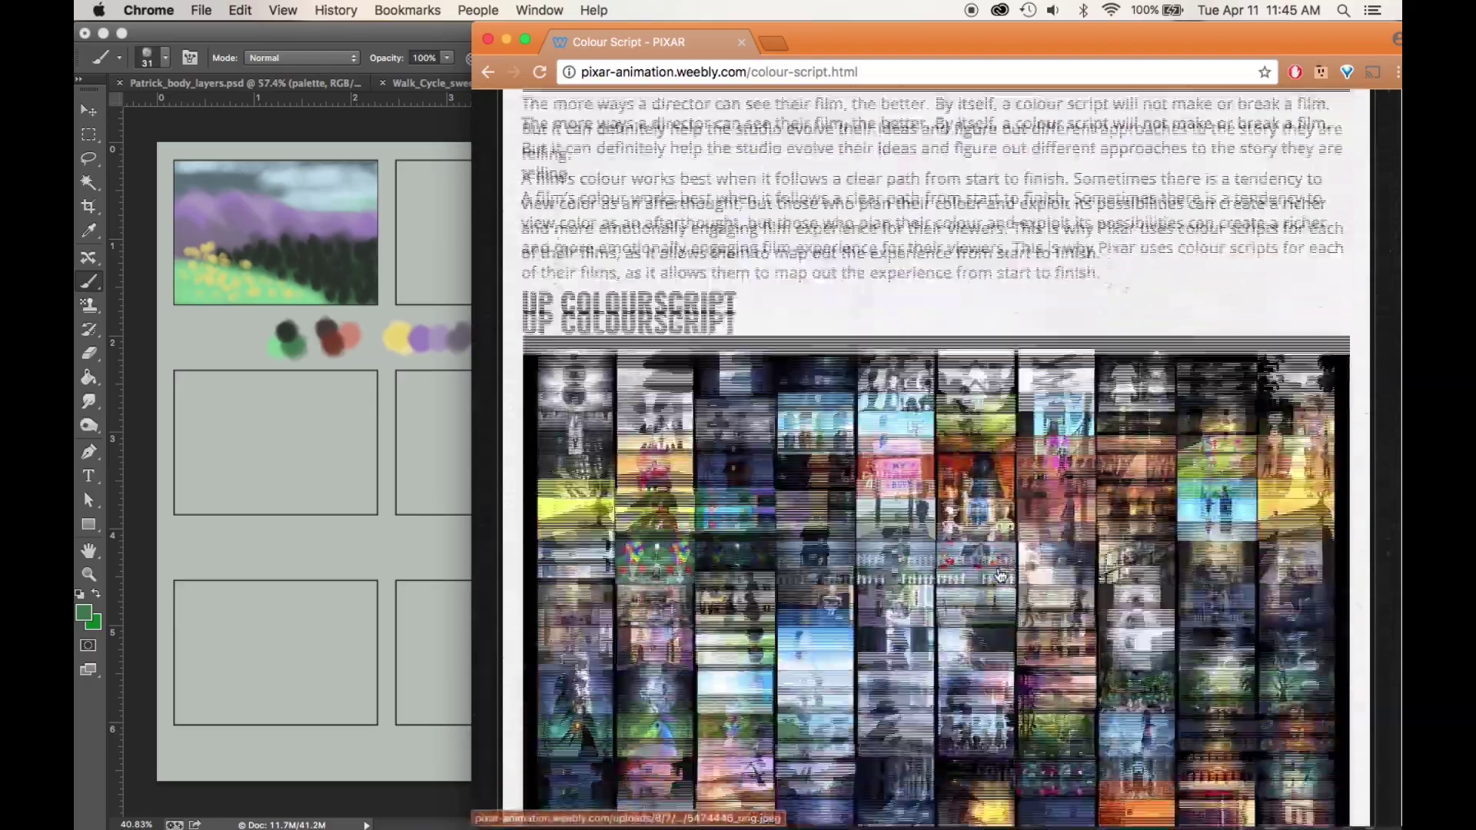
pyautogui.scroll(-3, 1000, 573)
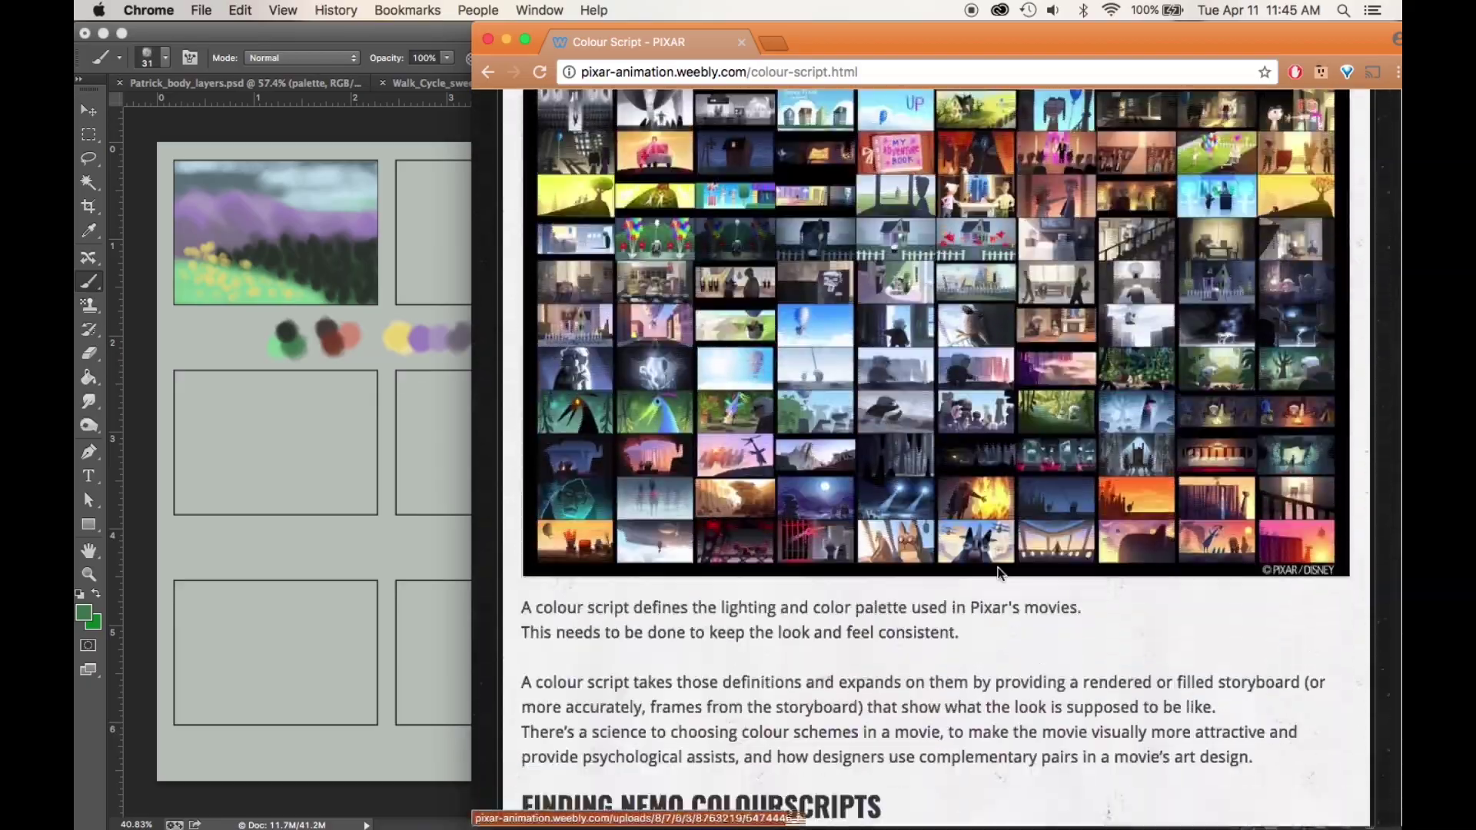
pyautogui.click(976, 353)
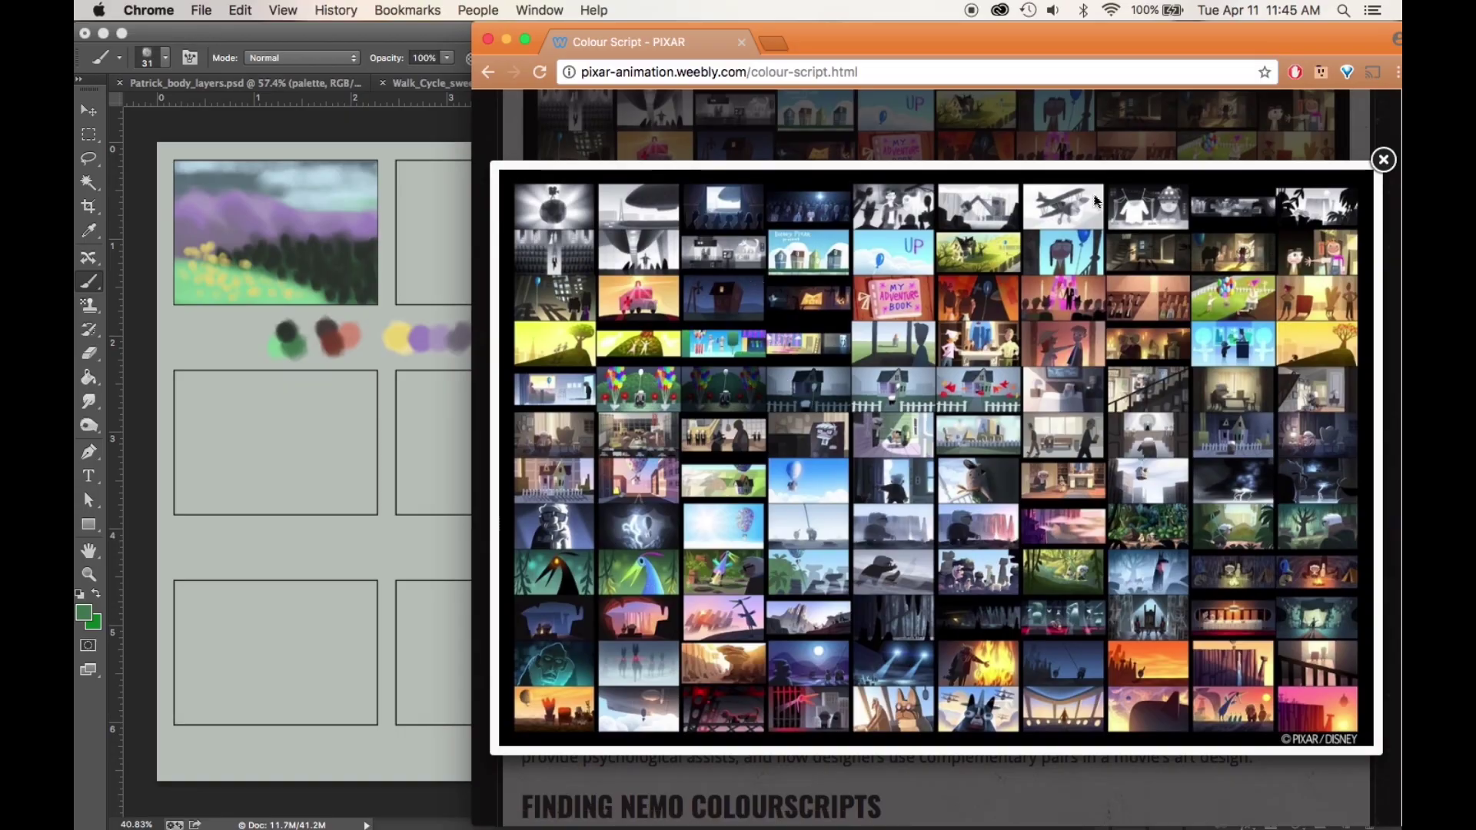
pyautogui.click(1382, 160)
pyautogui.scroll(-10, 1031, 416)
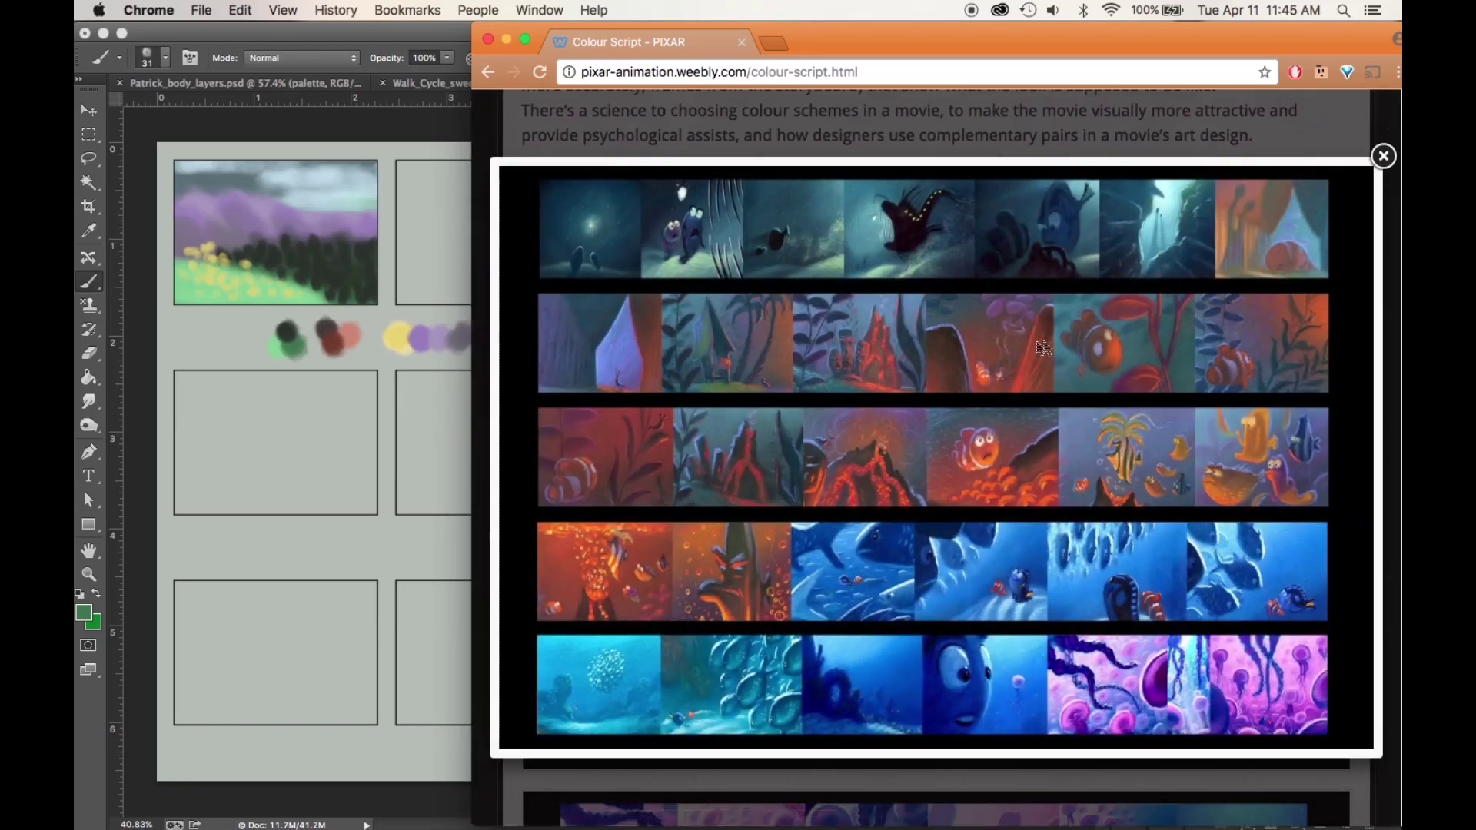
pyautogui.click(1382, 156)
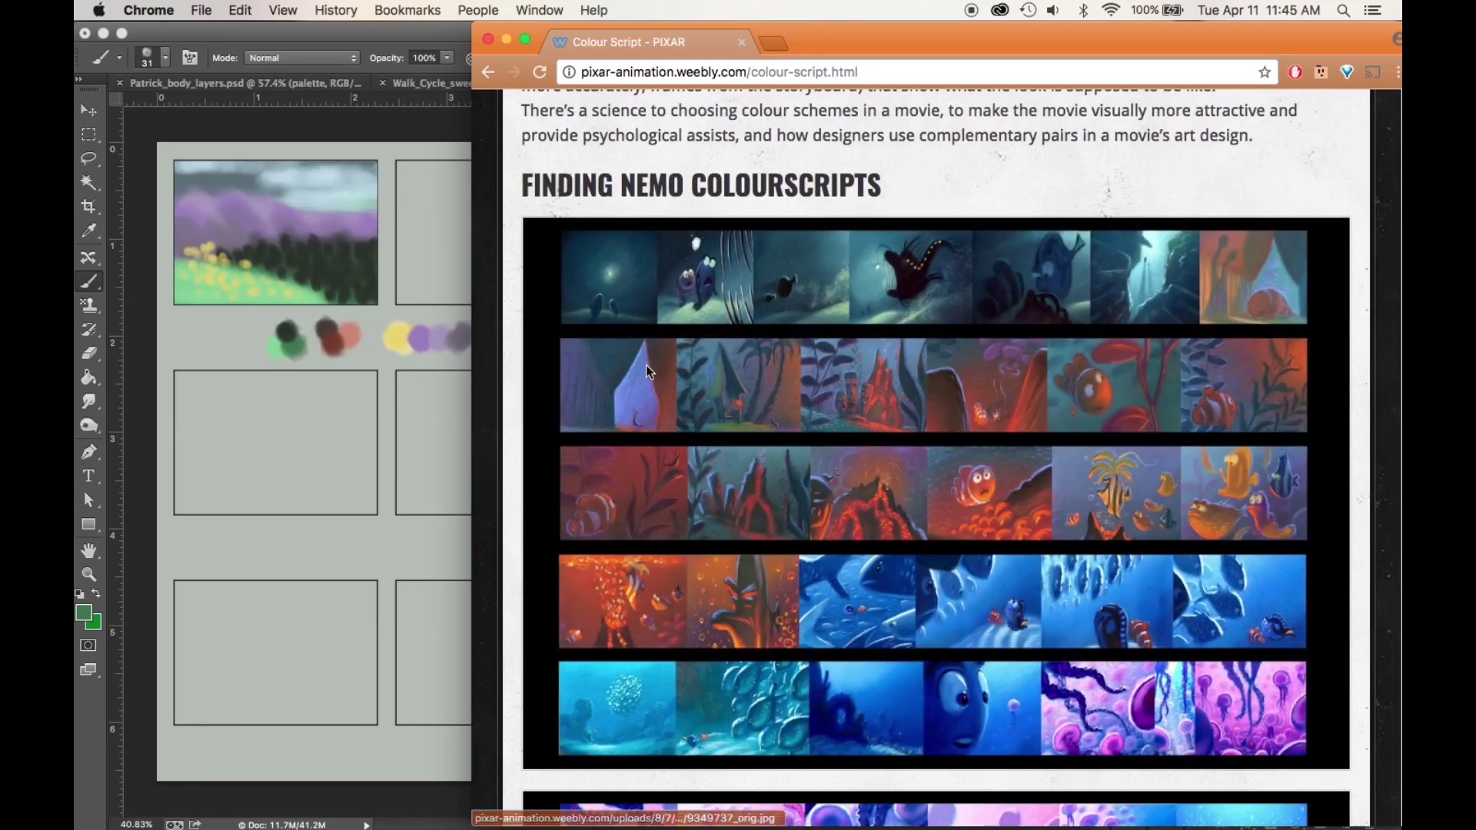
pyautogui.click(378, 346)
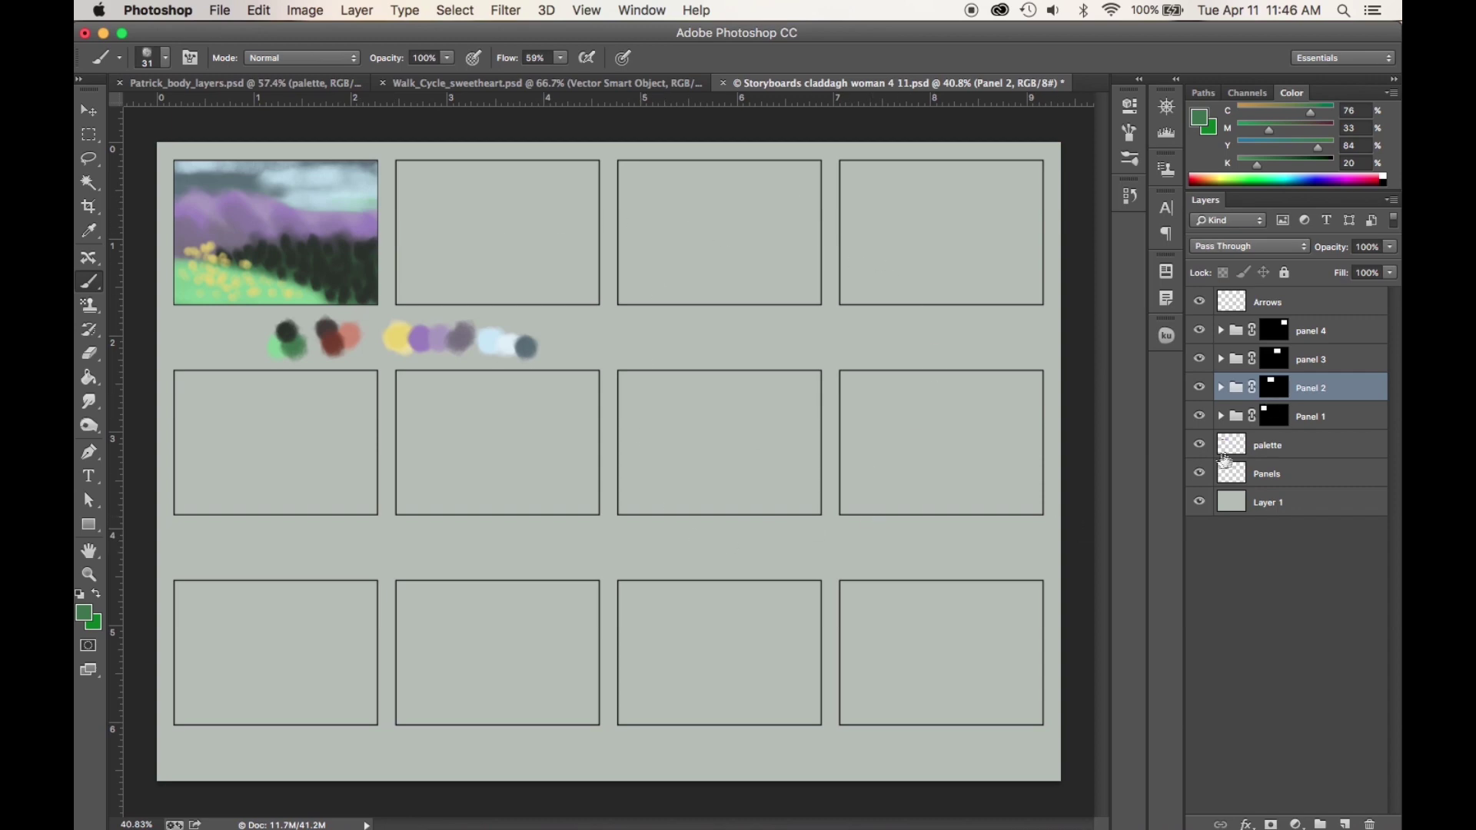
# Temporarily hide and reshow the palette swatches and the grey background layer to compare.
pyautogui.click(1199, 445)
pyautogui.click(1199, 502)
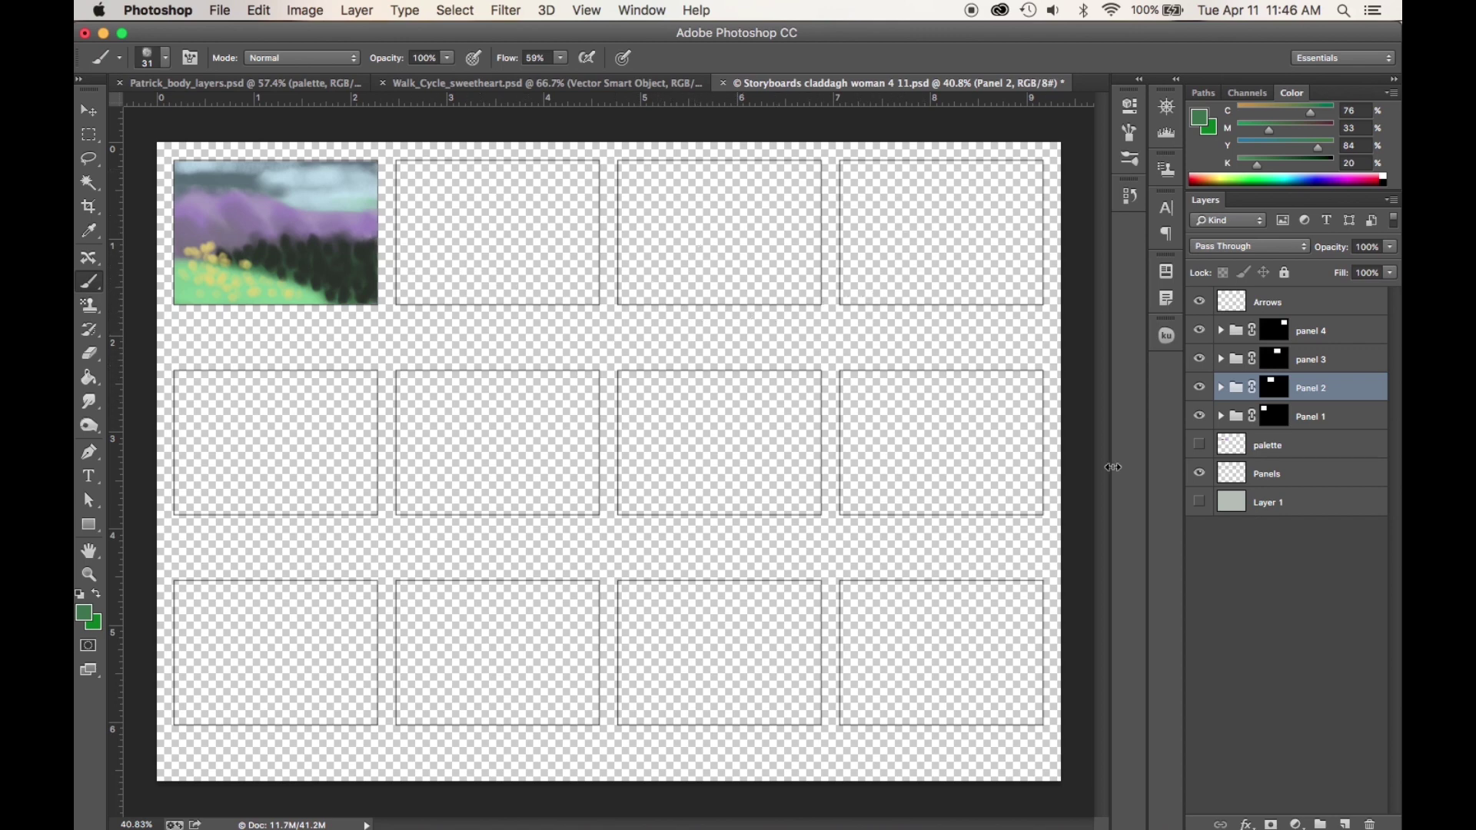
pyautogui.click(1198, 502)
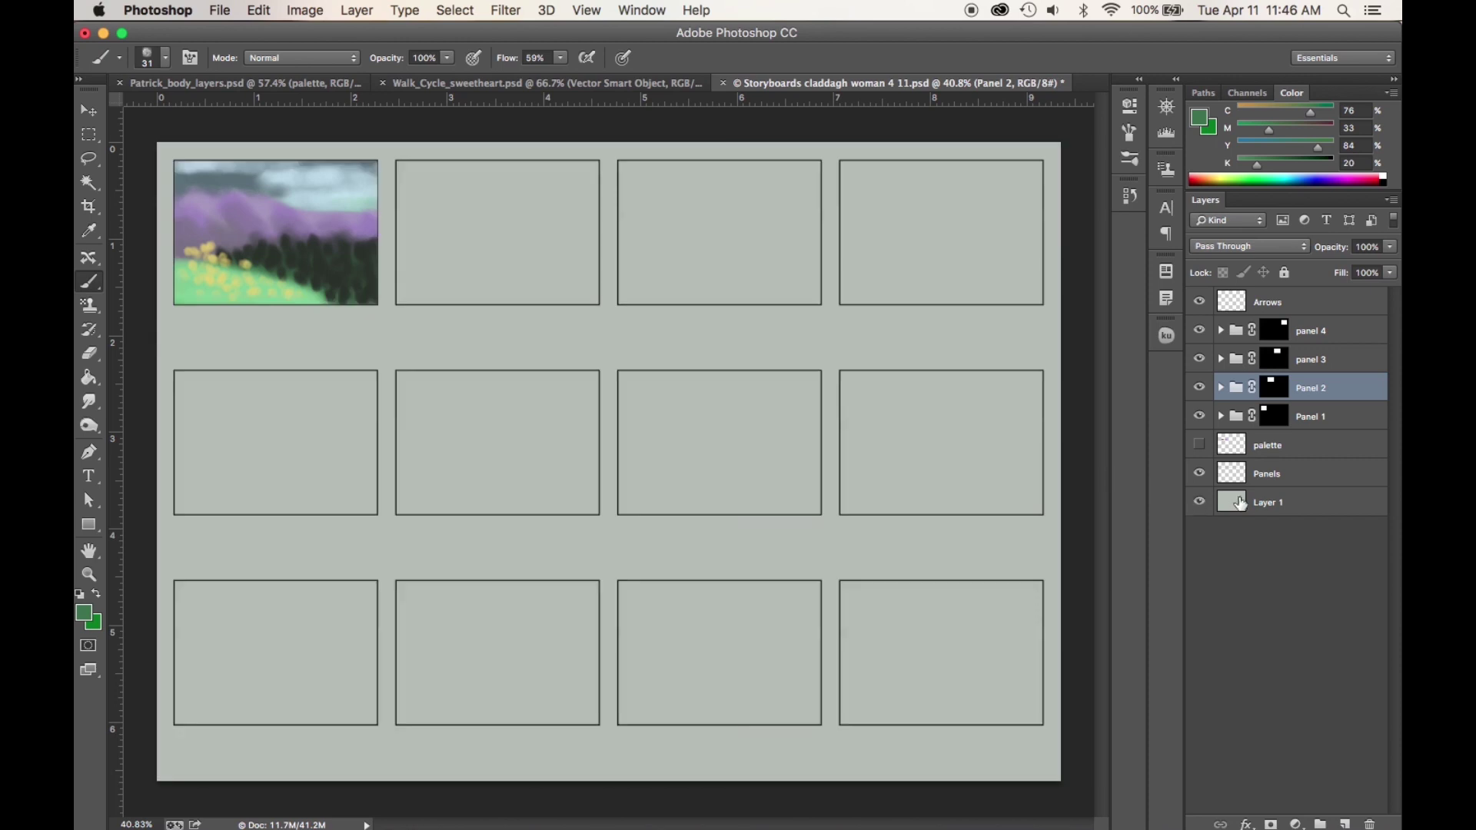
pyautogui.click(1198, 443)
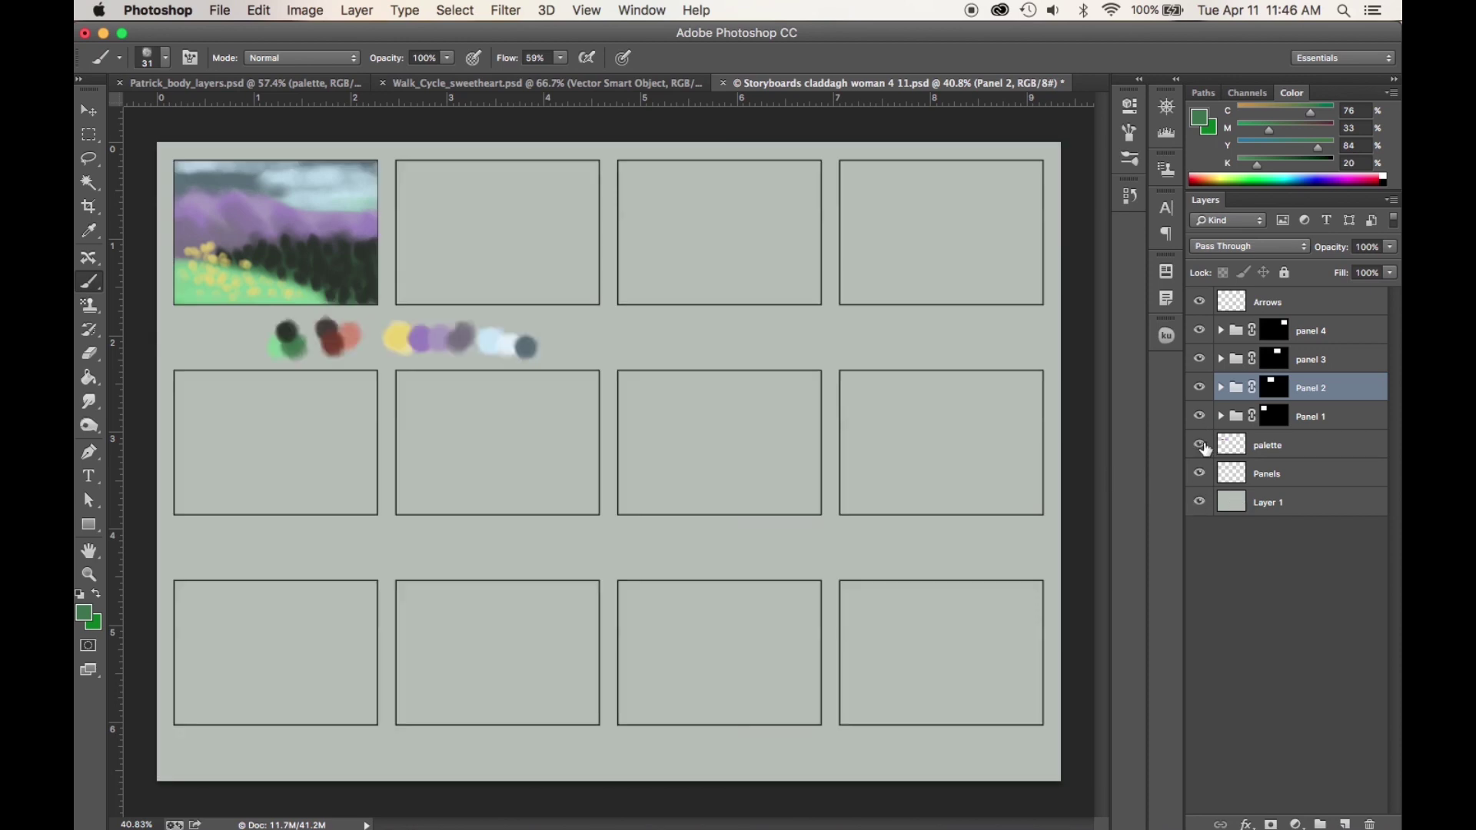
# Nudge the palette layer's swatches slightly to the right.
pyautogui.click(1282, 450)
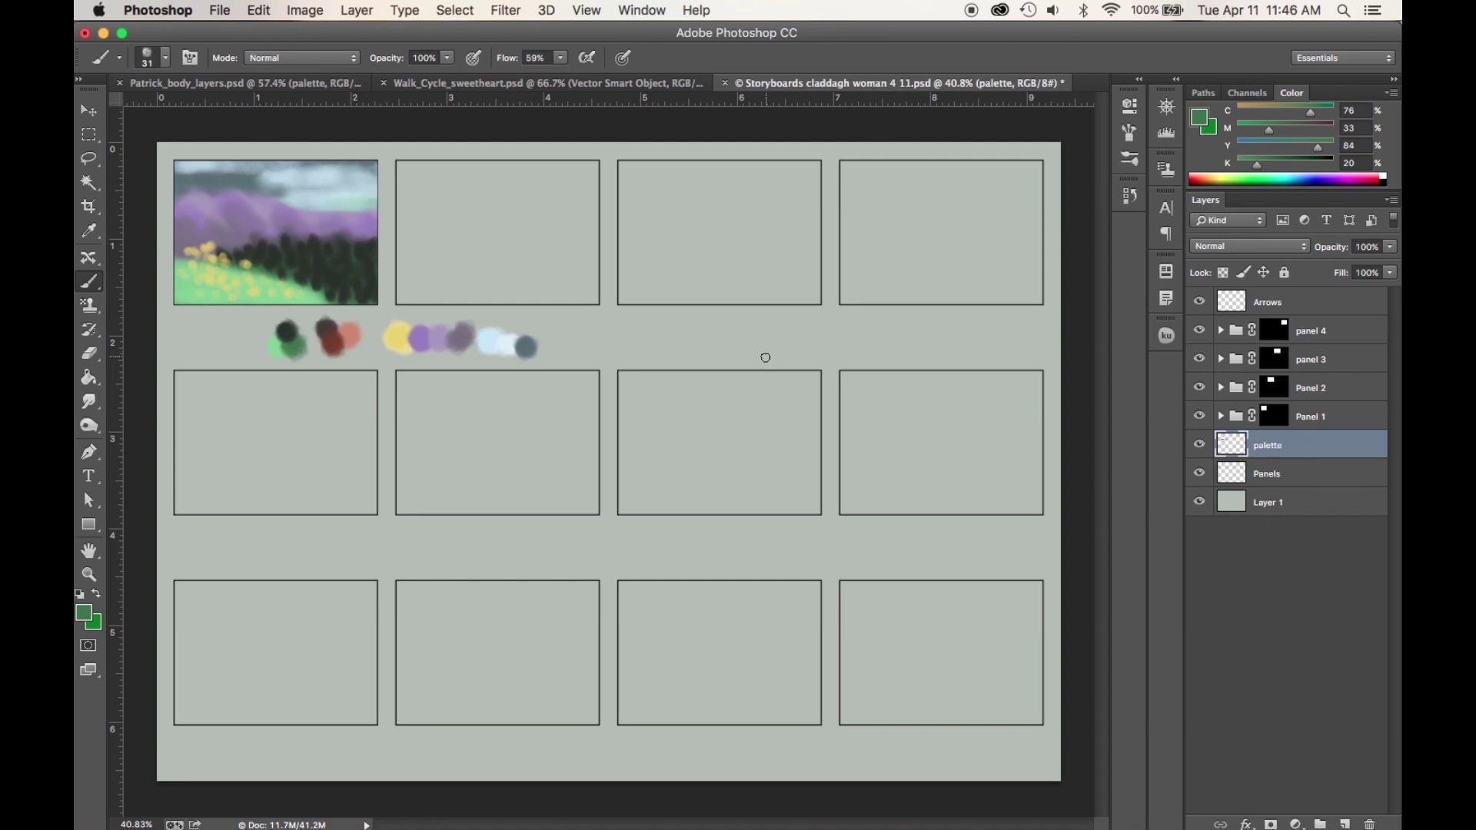
pyautogui.press('v')
pyautogui.moveTo(428, 343)
pyautogui.mouseDown()
pyautogui.moveTo(436, 370)
pyautogui.moveTo(423, 343)
pyautogui.mouseUp()
# Sample the purple swatch as the brush painting colour.
pyautogui.press('i')
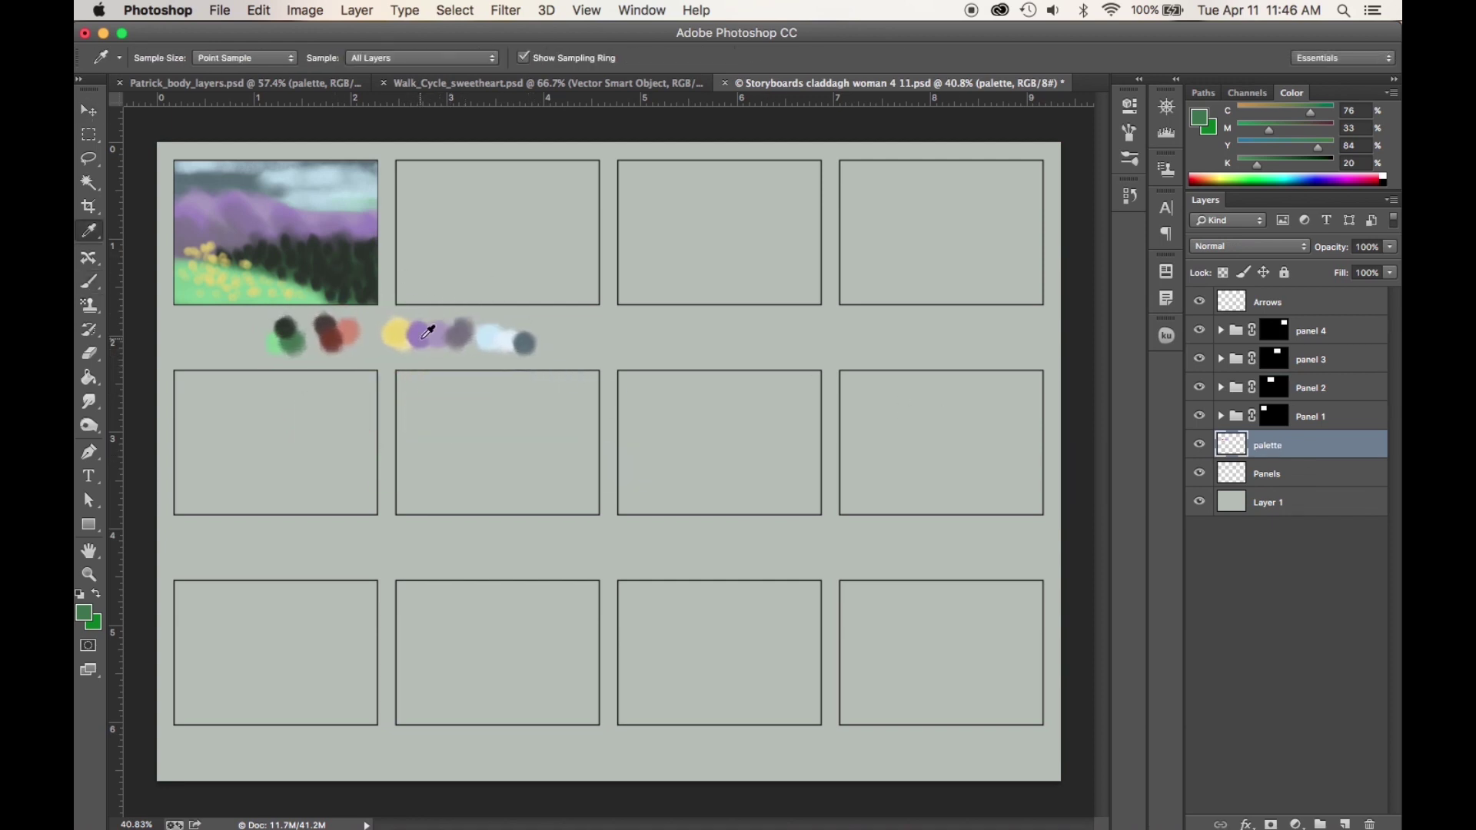
pyautogui.click(419, 332)
pyautogui.press('b')
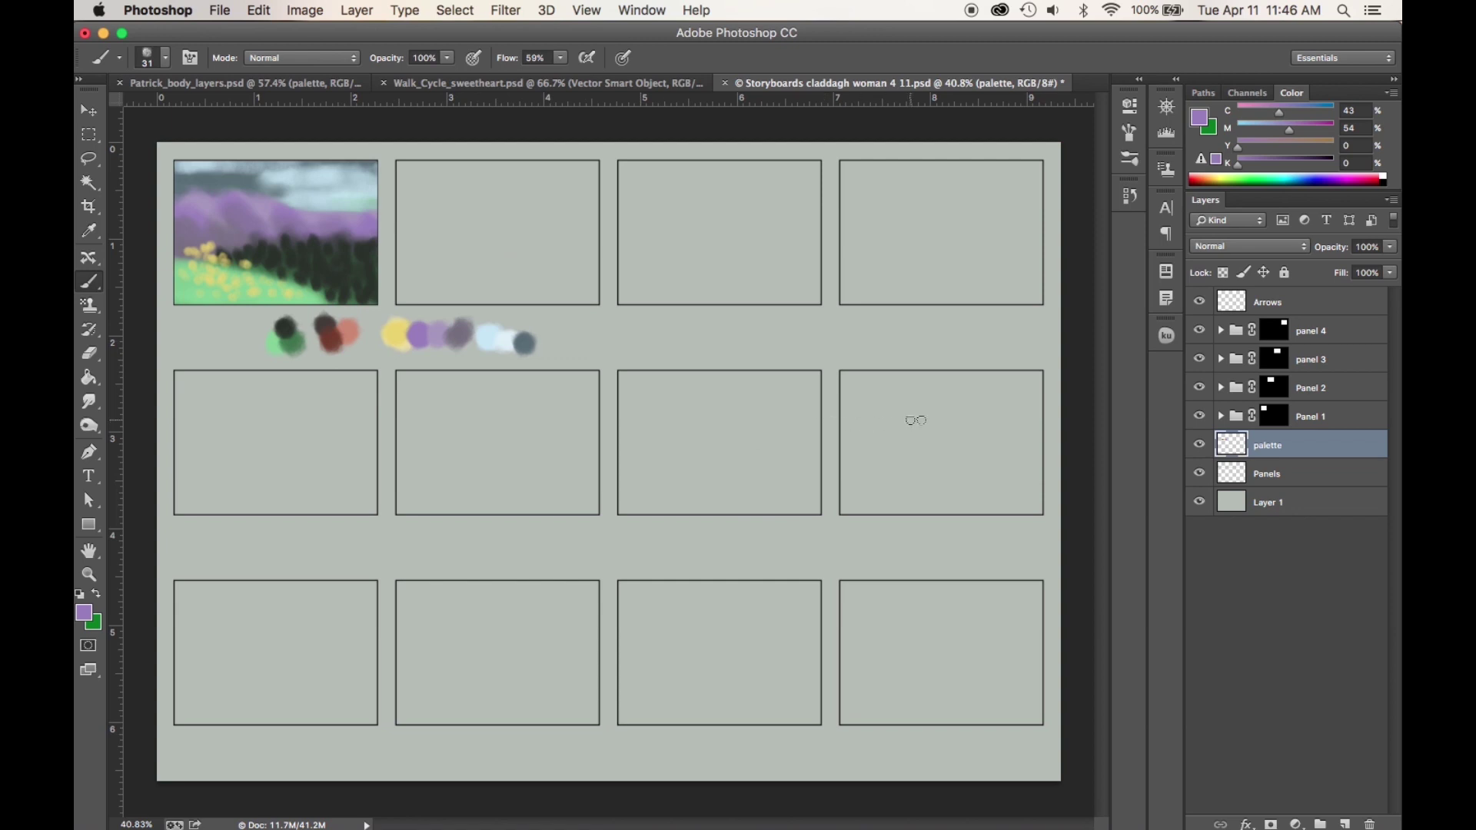
# Add empty Layer 9, try and undo purple test strokes, then move it into the Panel 1 group.
pyautogui.click(1345, 824)
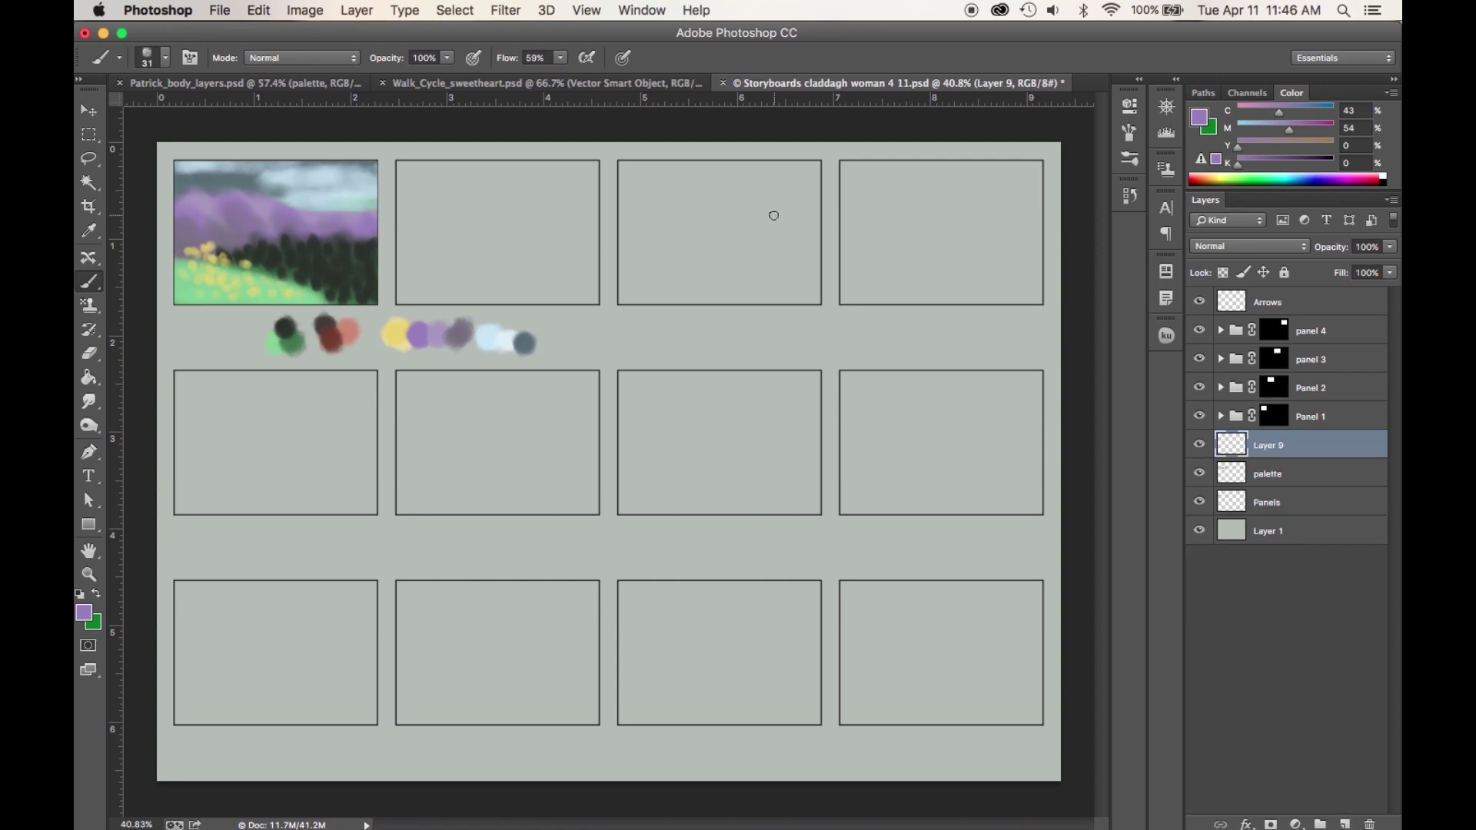
pyautogui.moveTo(774, 215)
pyautogui.mouseDown()
pyautogui.moveTo(763, 301)
pyautogui.moveTo(756, 276)
pyautogui.moveTo(670, 293)
pyautogui.moveTo(643, 322)
pyautogui.moveTo(630, 255)
pyautogui.moveTo(567, 215)
pyautogui.moveTo(523, 224)
pyautogui.moveTo(553, 260)
pyautogui.moveTo(555, 315)
pyautogui.moveTo(587, 349)
pyautogui.moveTo(632, 314)
pyautogui.moveTo(652, 382)
pyautogui.moveTo(715, 389)
pyautogui.moveTo(788, 444)
pyautogui.mouseUp()
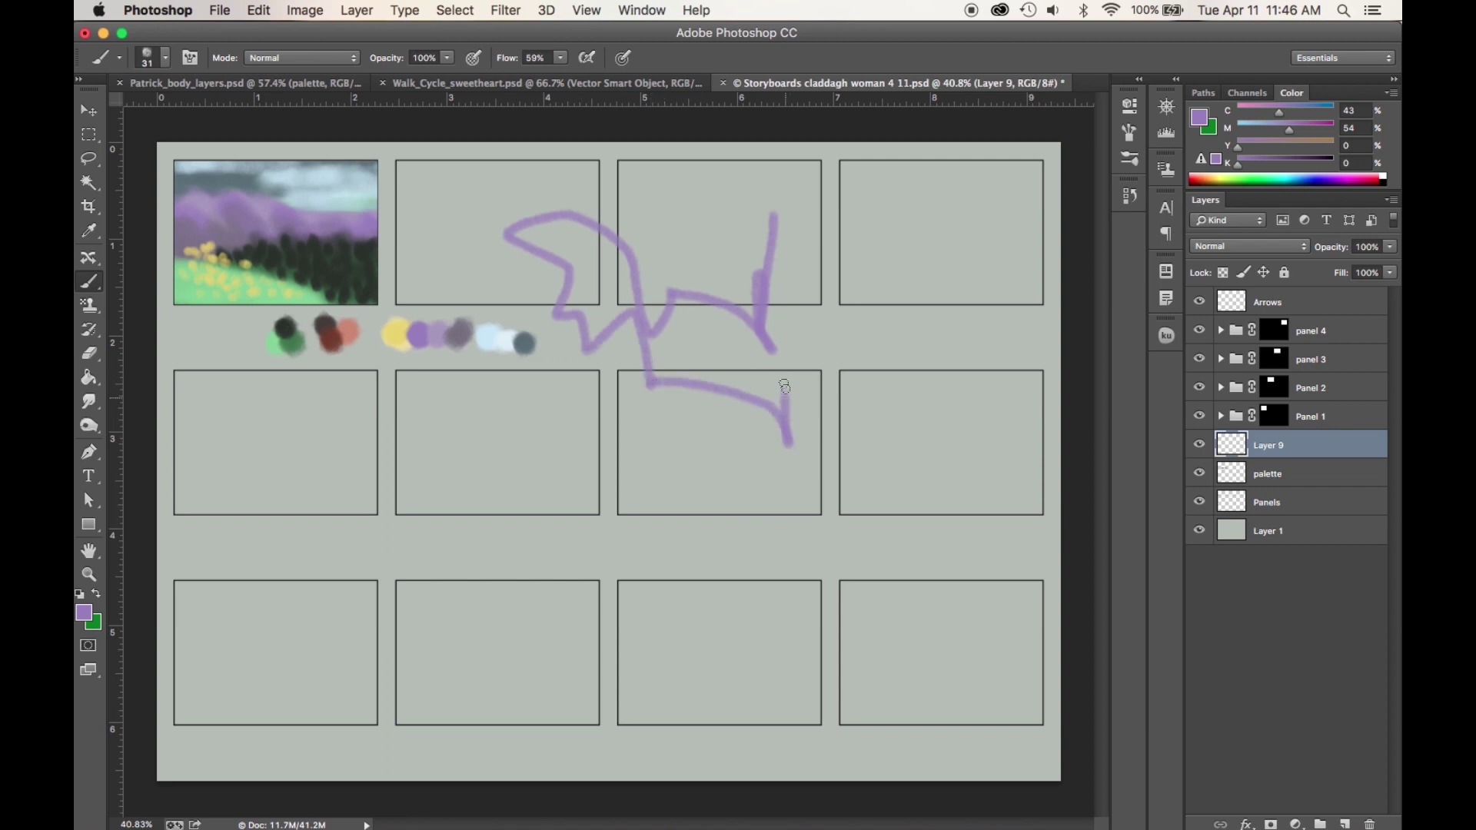
pyautogui.moveTo(784, 387); pyautogui.dragTo(768, 310)
pyautogui.press('super+z')
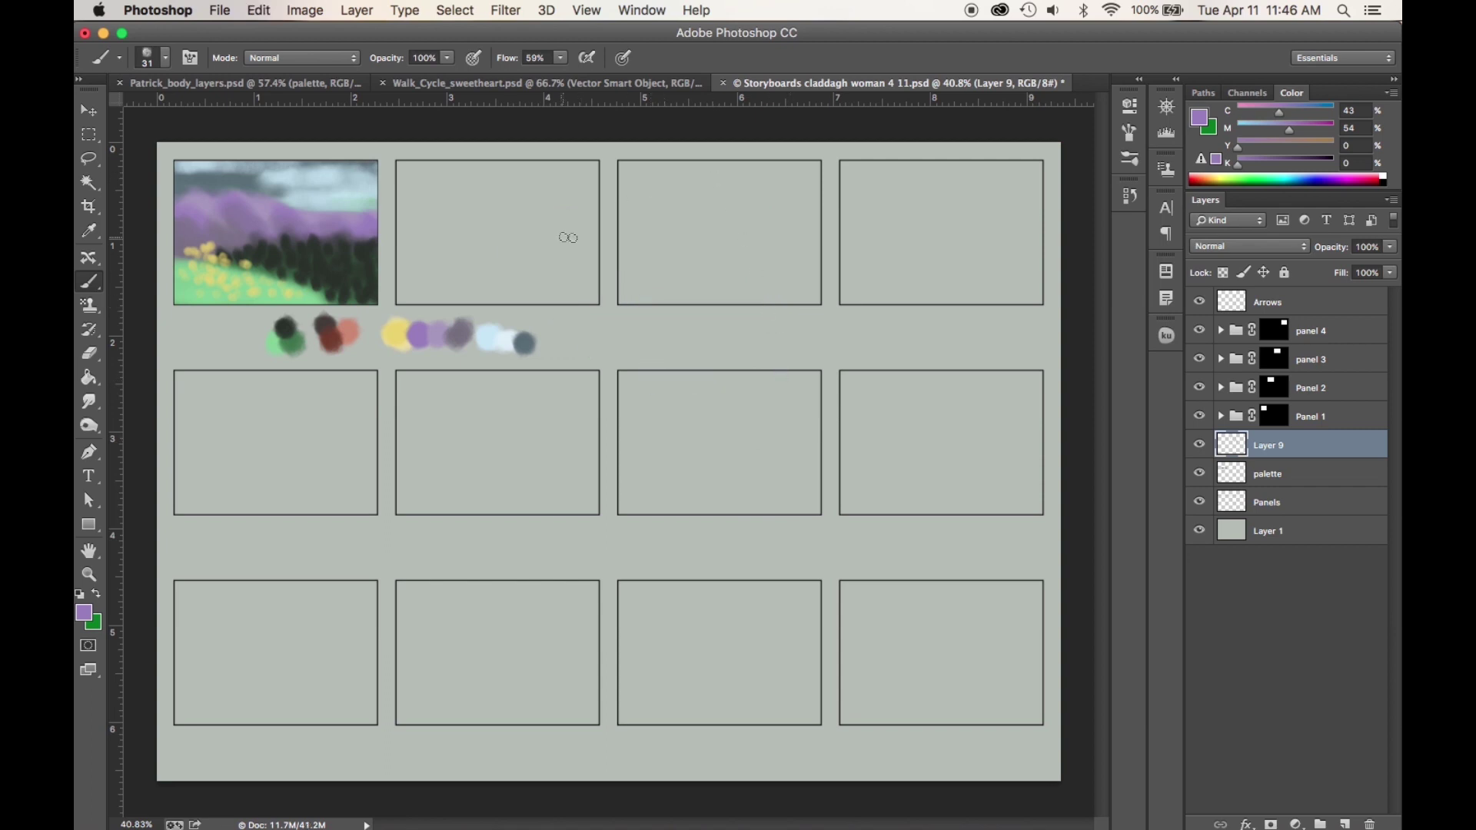
pyautogui.moveTo(596, 245)
pyautogui.mouseDown()
pyautogui.moveTo(727, 283)
pyautogui.moveTo(671, 307)
pyautogui.moveTo(629, 280)
pyautogui.moveTo(680, 286)
pyautogui.mouseUp()
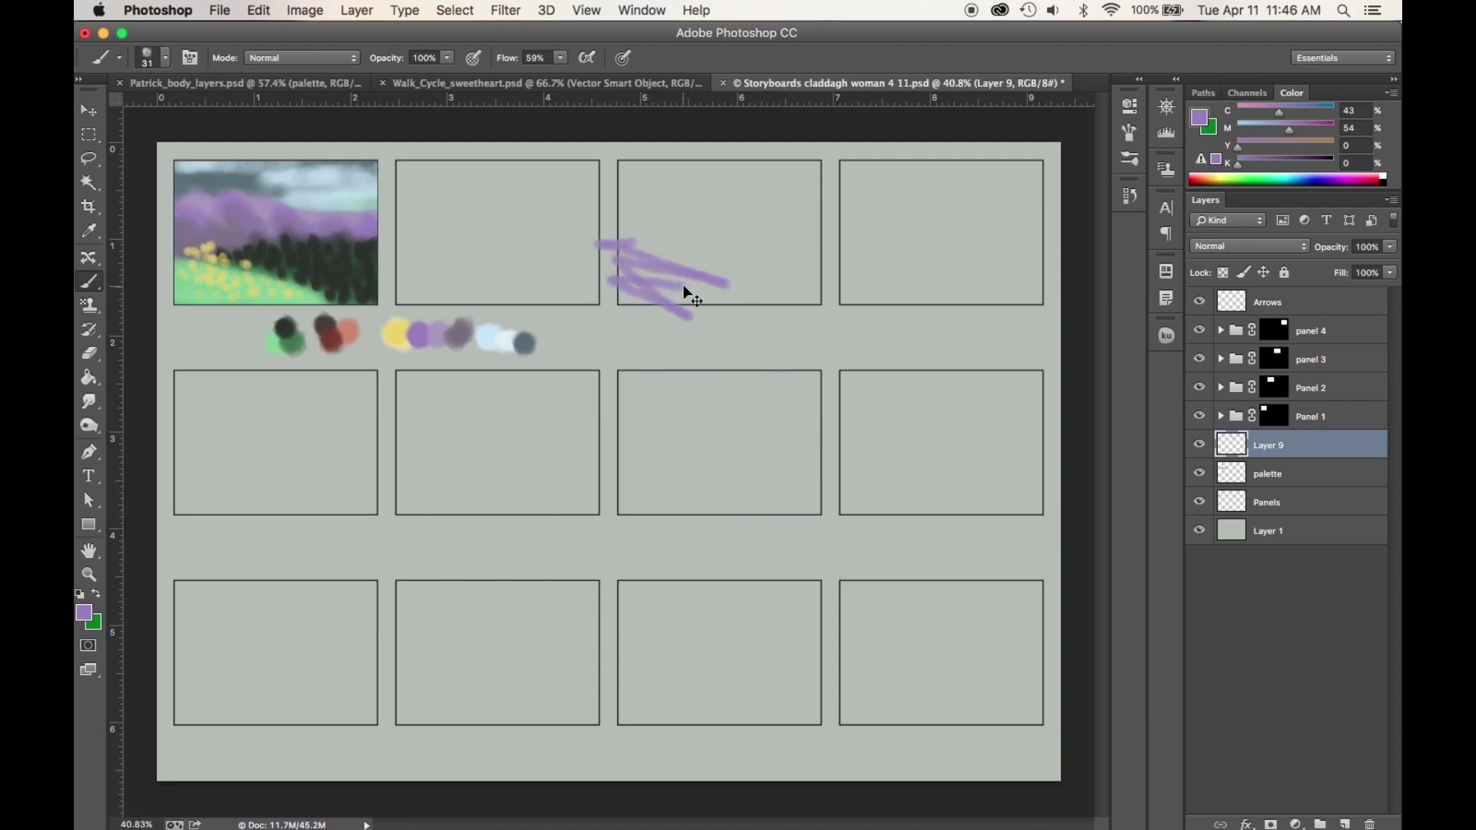
pyautogui.press('super+z')
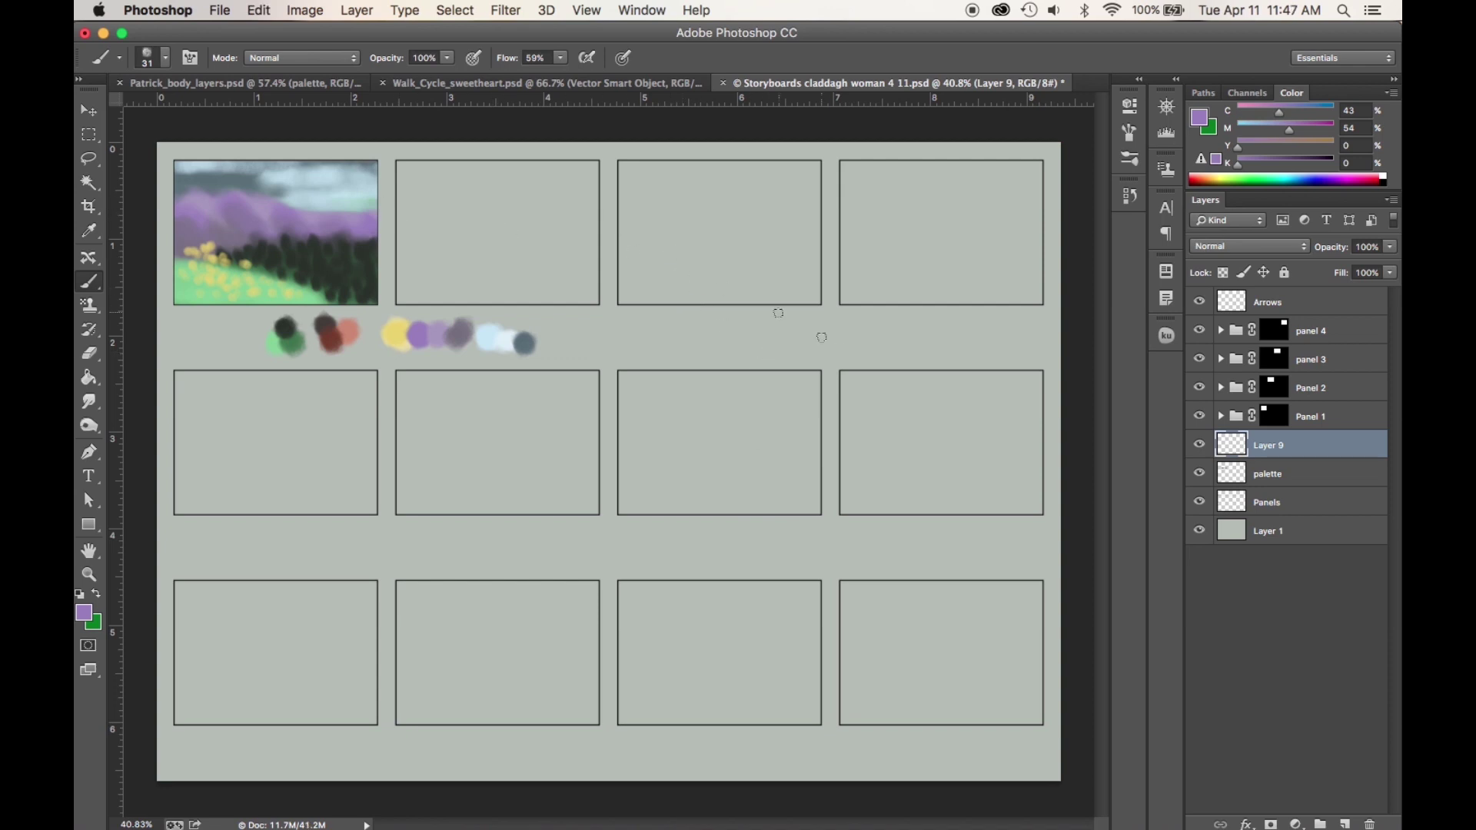
pyautogui.moveTo(1269, 464); pyautogui.dragTo(1268, 418)
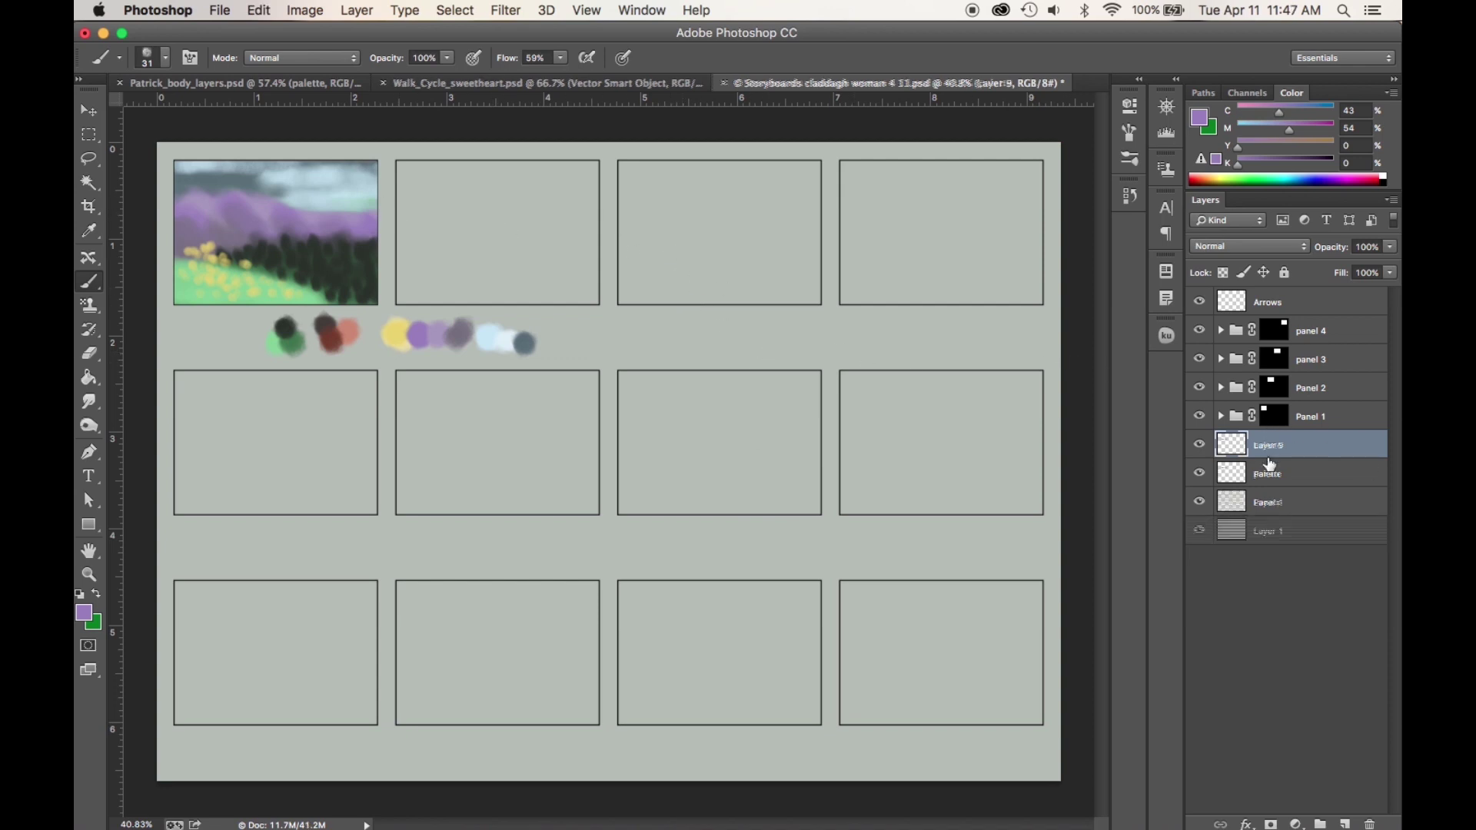
pyautogui.click(1274, 419)
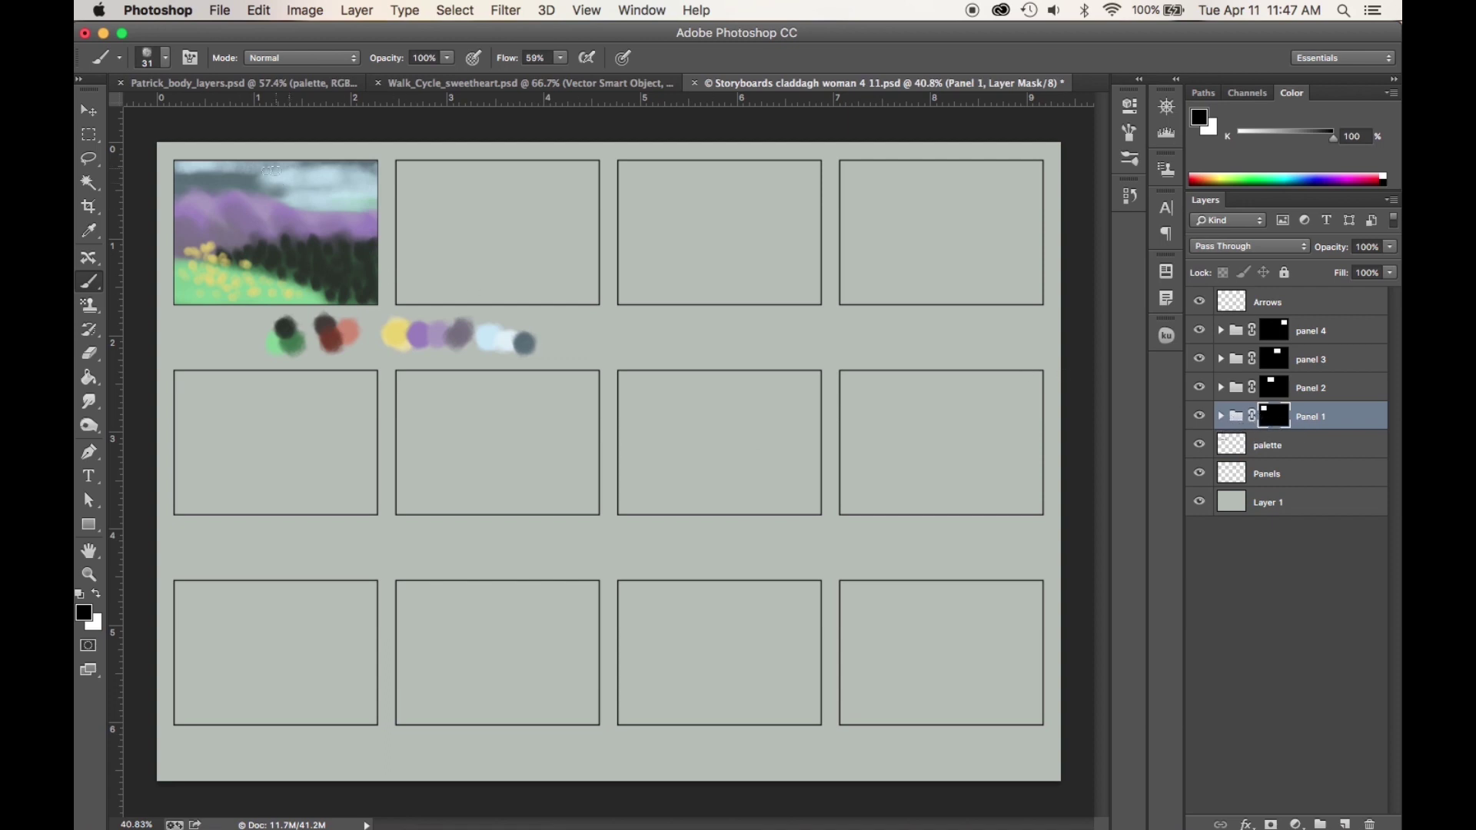
# Expand Panel 1, select Layer 6, and briefly hide Layers 5, 4 and 1 to compare.
pyautogui.click(1220, 415)
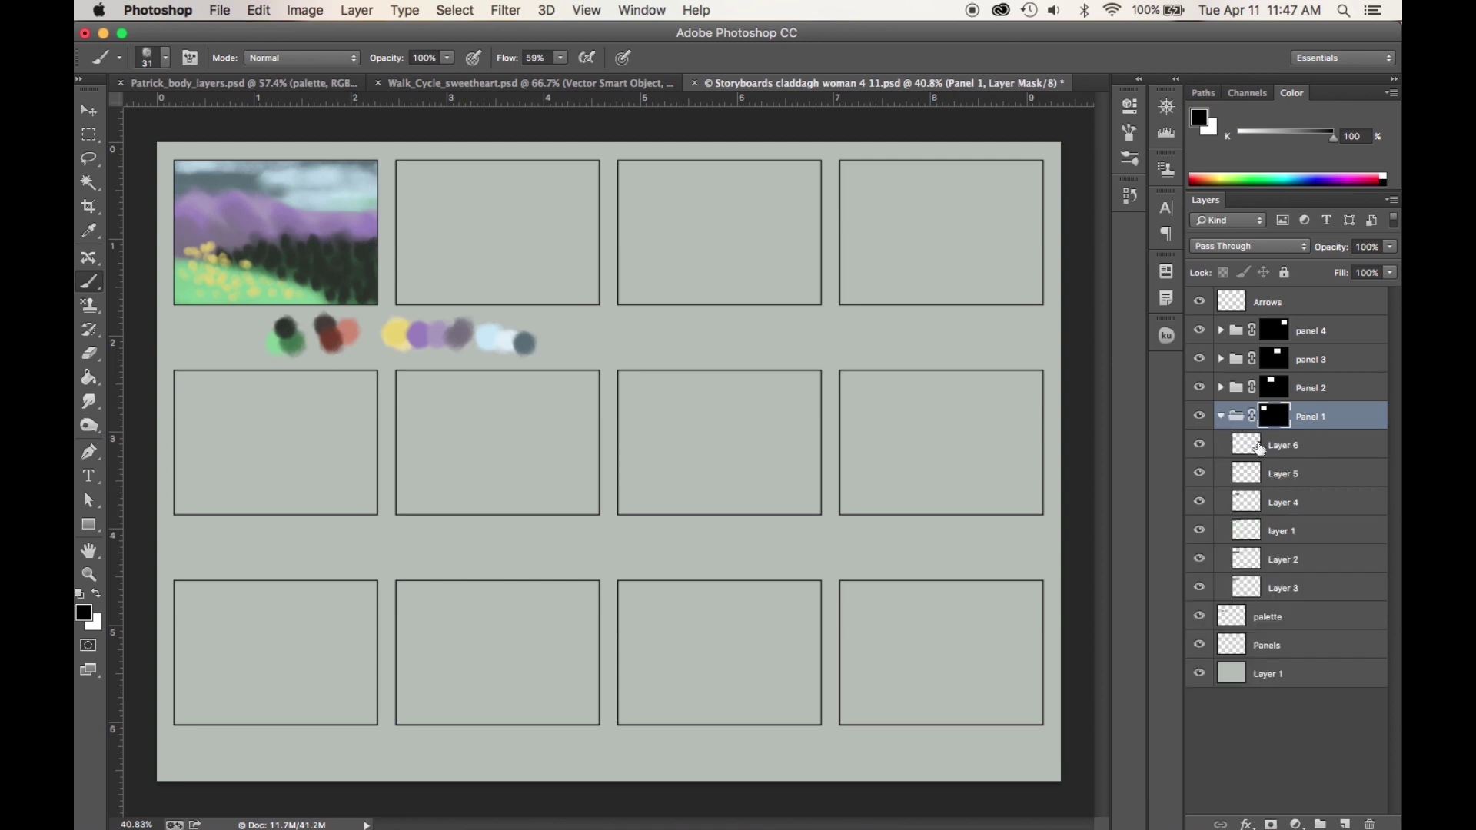
pyautogui.click(1282, 449)
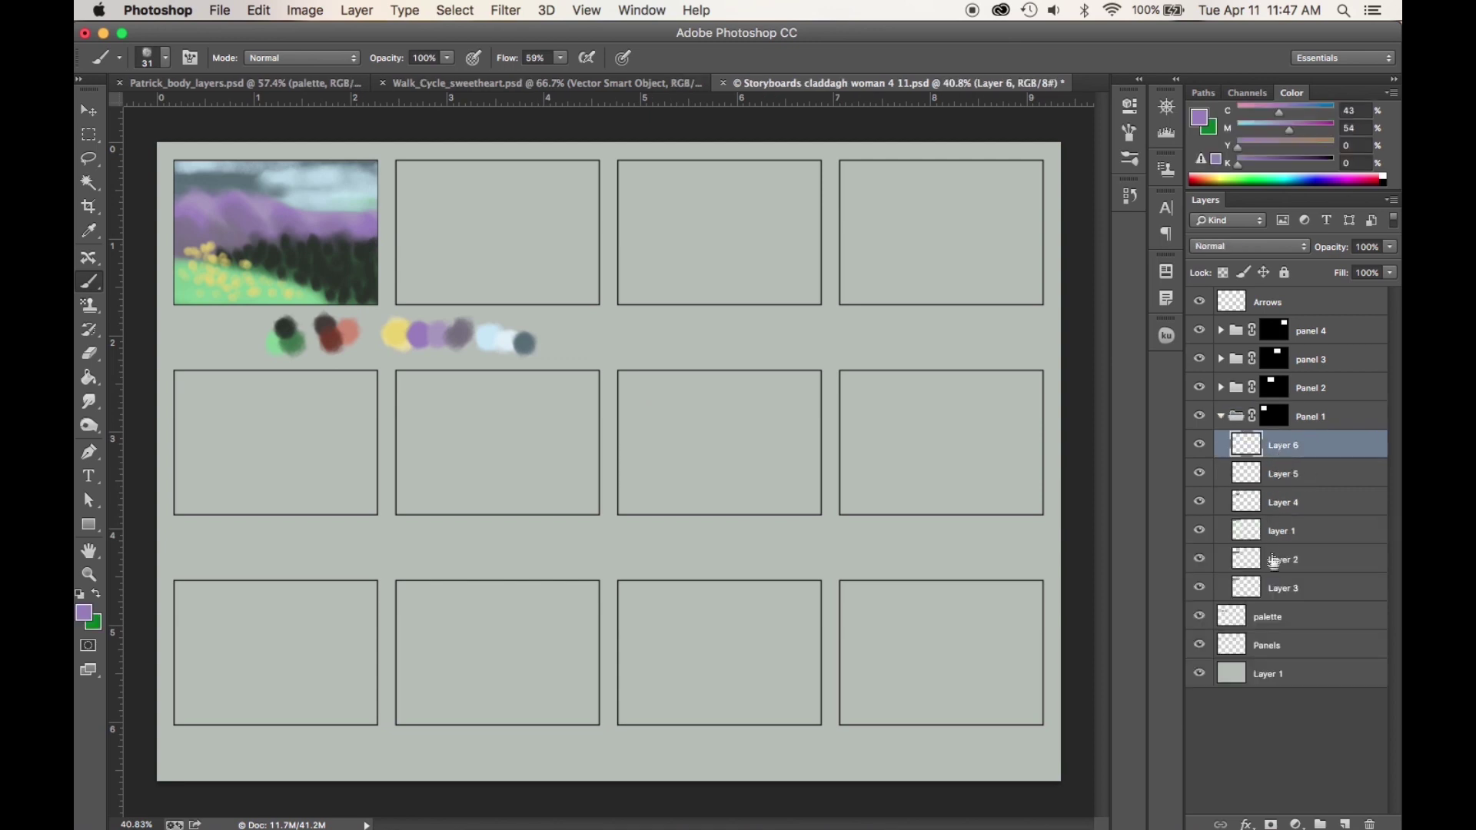
pyautogui.click(1203, 472)
pyautogui.click(1204, 471)
pyautogui.click(1201, 504)
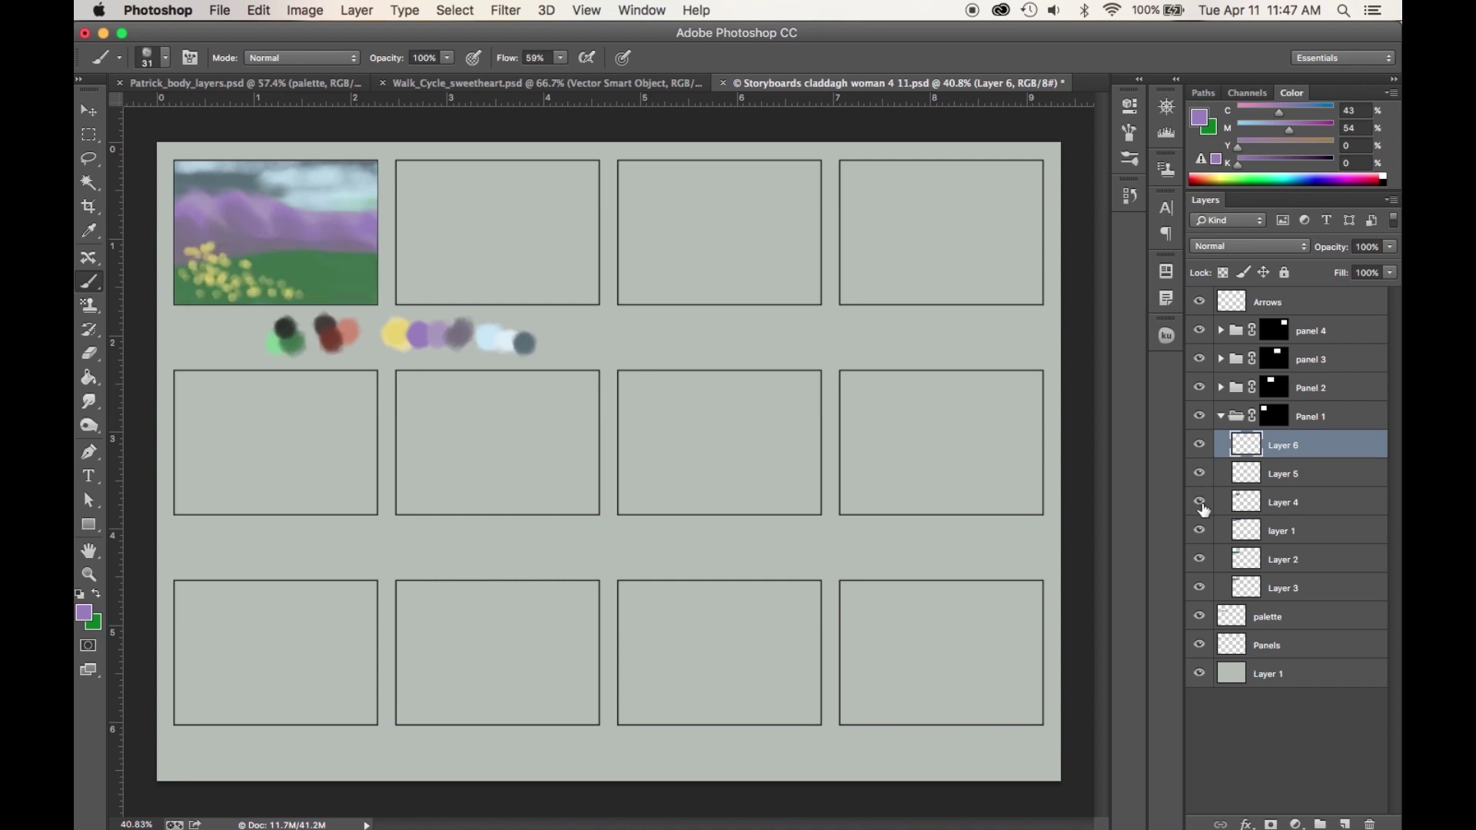
pyautogui.click(1201, 503)
pyautogui.click(1200, 531)
pyautogui.click(1200, 531)
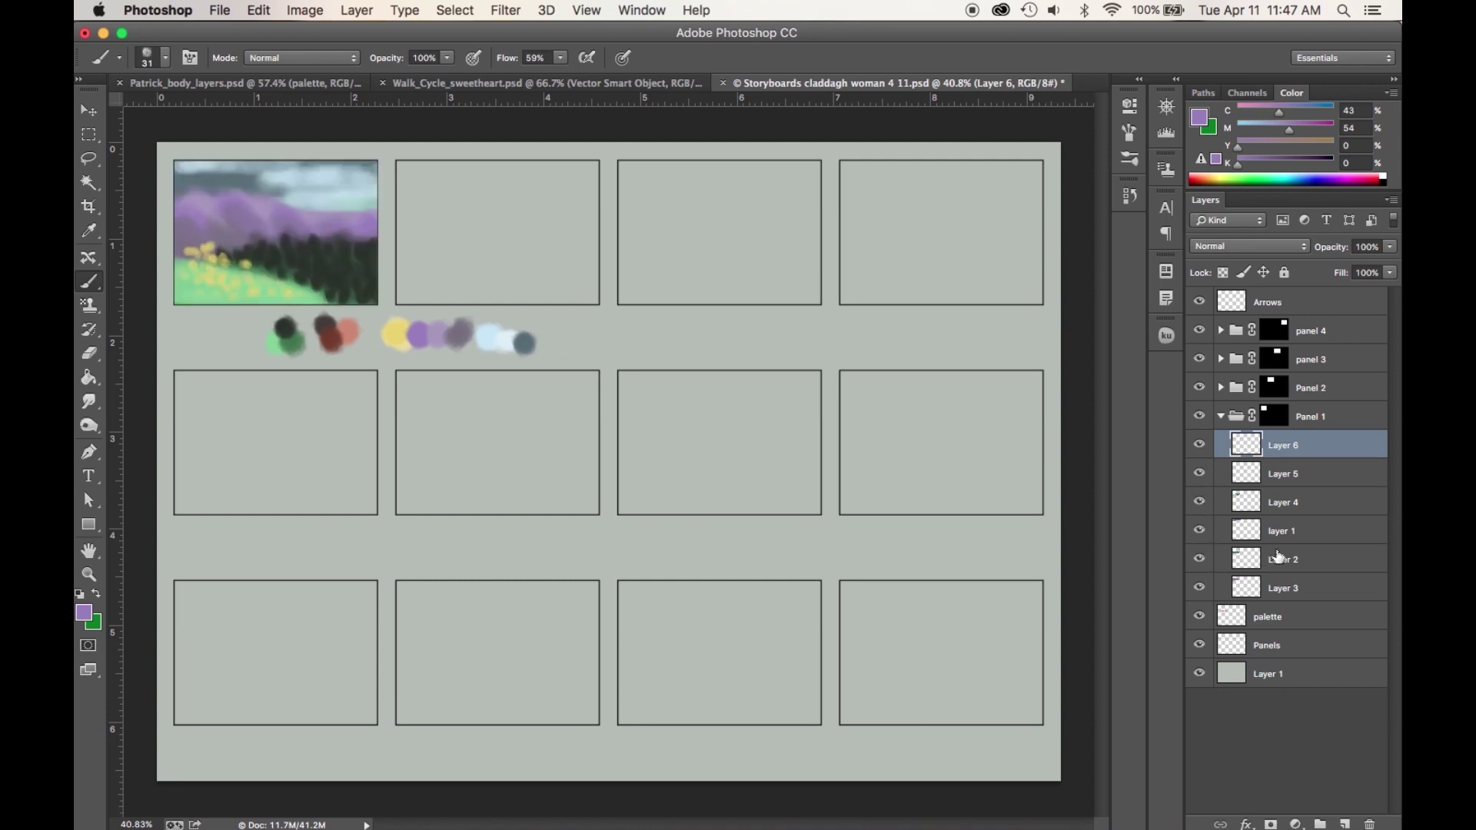
# Add a test layer in Panel 1, scribble across the first panel's edges, then delete it.
pyautogui.click(1344, 823)
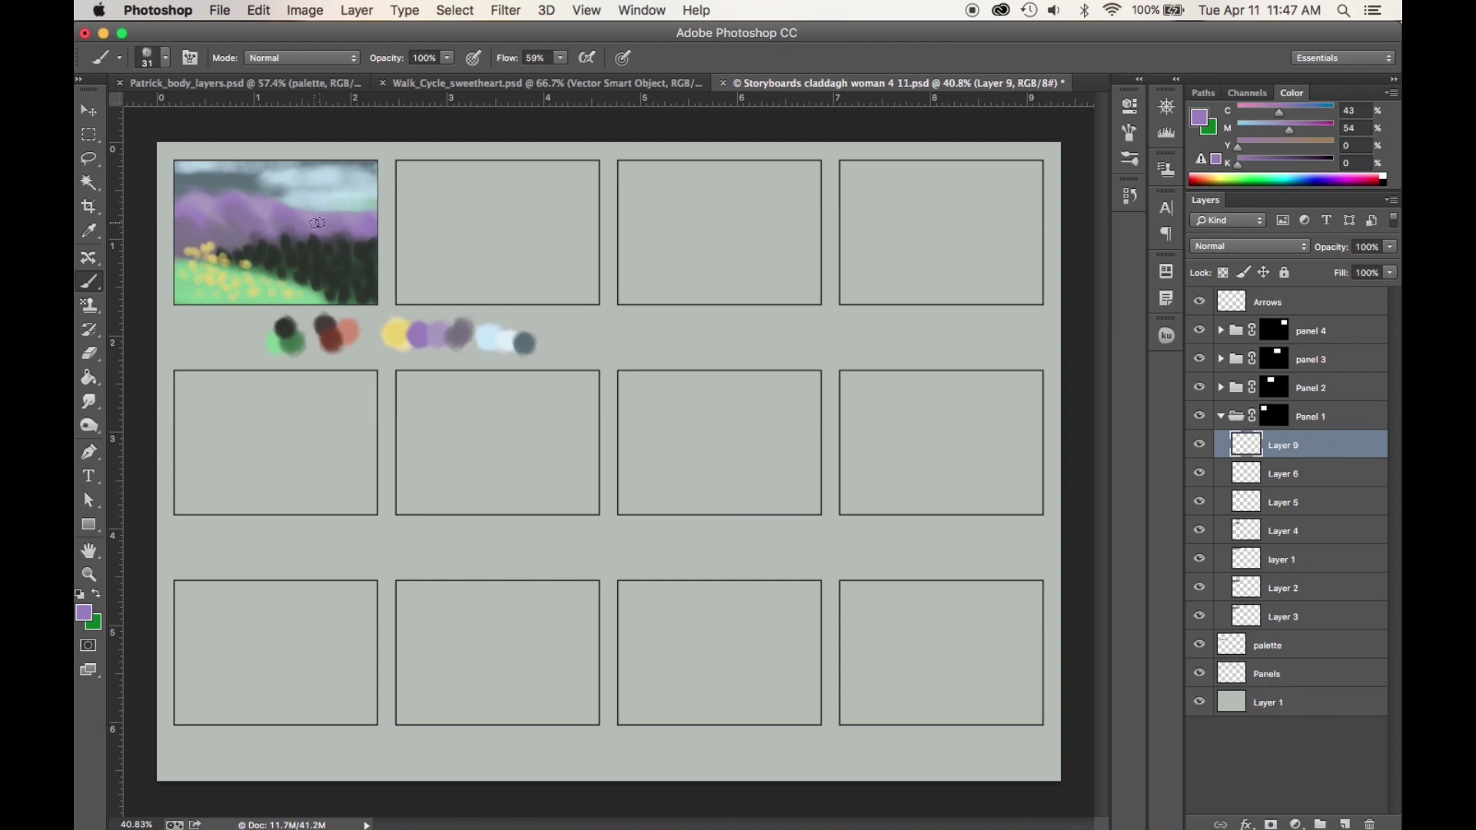
pyautogui.moveTo(345, 161)
pyautogui.mouseDown()
pyautogui.moveTo(260, 271)
pyautogui.moveTo(281, 223)
pyautogui.mouseUp()
pyautogui.moveTo(355, 166); pyautogui.dragTo(350, 305)
pyautogui.moveTo(377, 267); pyautogui.dragTo(366, 304)
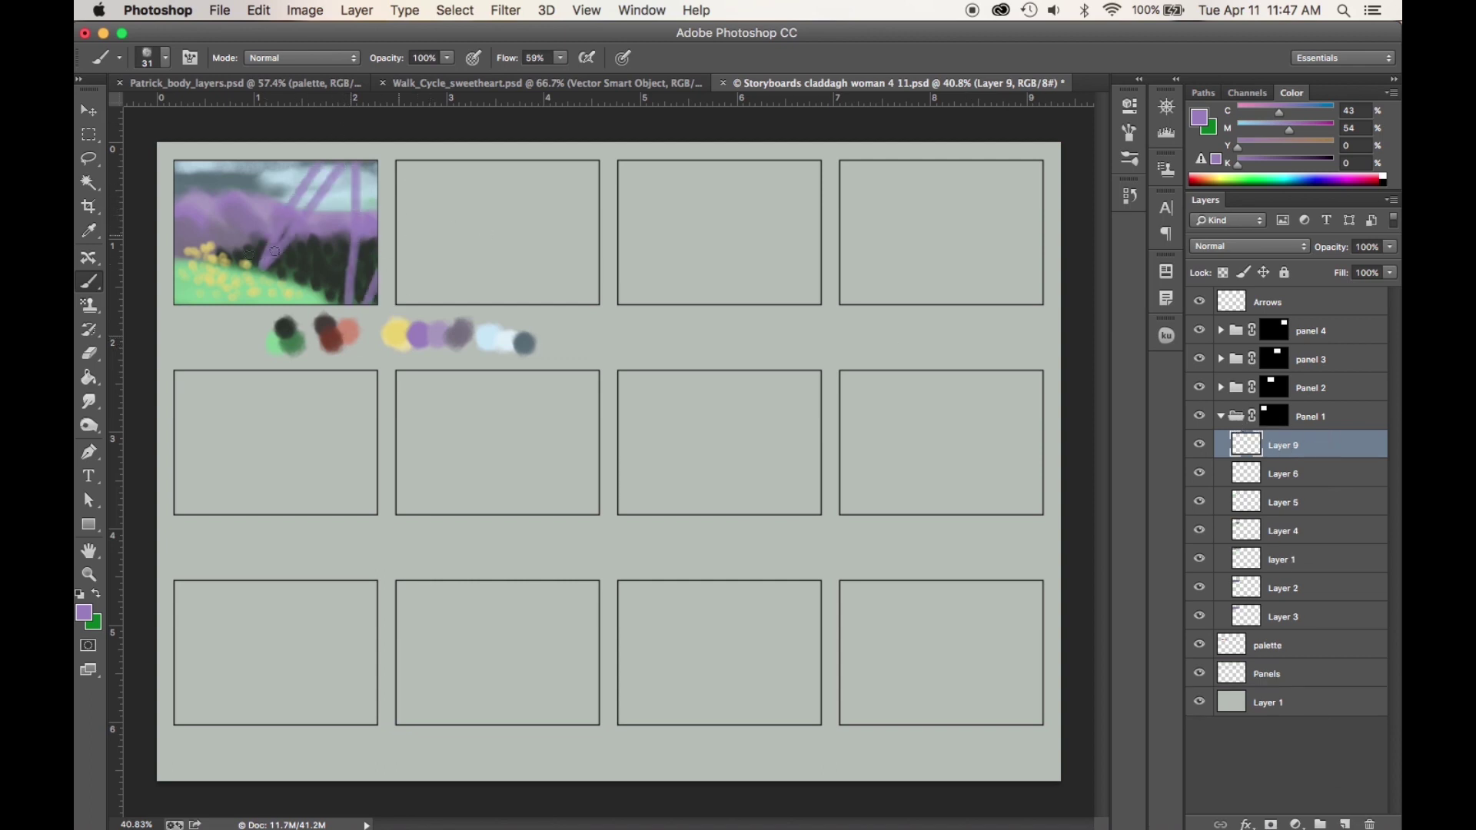
pyautogui.moveTo(352, 234); pyautogui.dragTo(188, 261)
pyautogui.moveTo(215, 194)
pyautogui.mouseDown()
pyautogui.moveTo(203, 305)
pyautogui.moveTo(273, 304)
pyautogui.mouseUp()
pyautogui.moveTo(265, 163)
pyautogui.mouseDown()
pyautogui.moveTo(265, 260)
pyautogui.moveTo(244, 289)
pyautogui.moveTo(316, 304)
pyautogui.mouseUp()
pyautogui.moveTo(315, 198); pyautogui.dragTo(273, 289)
pyautogui.moveTo(198, 262); pyautogui.dragTo(204, 304)
pyautogui.moveTo(234, 228); pyautogui.dragTo(219, 302)
pyautogui.moveTo(307, 265); pyautogui.dragTo(329, 283)
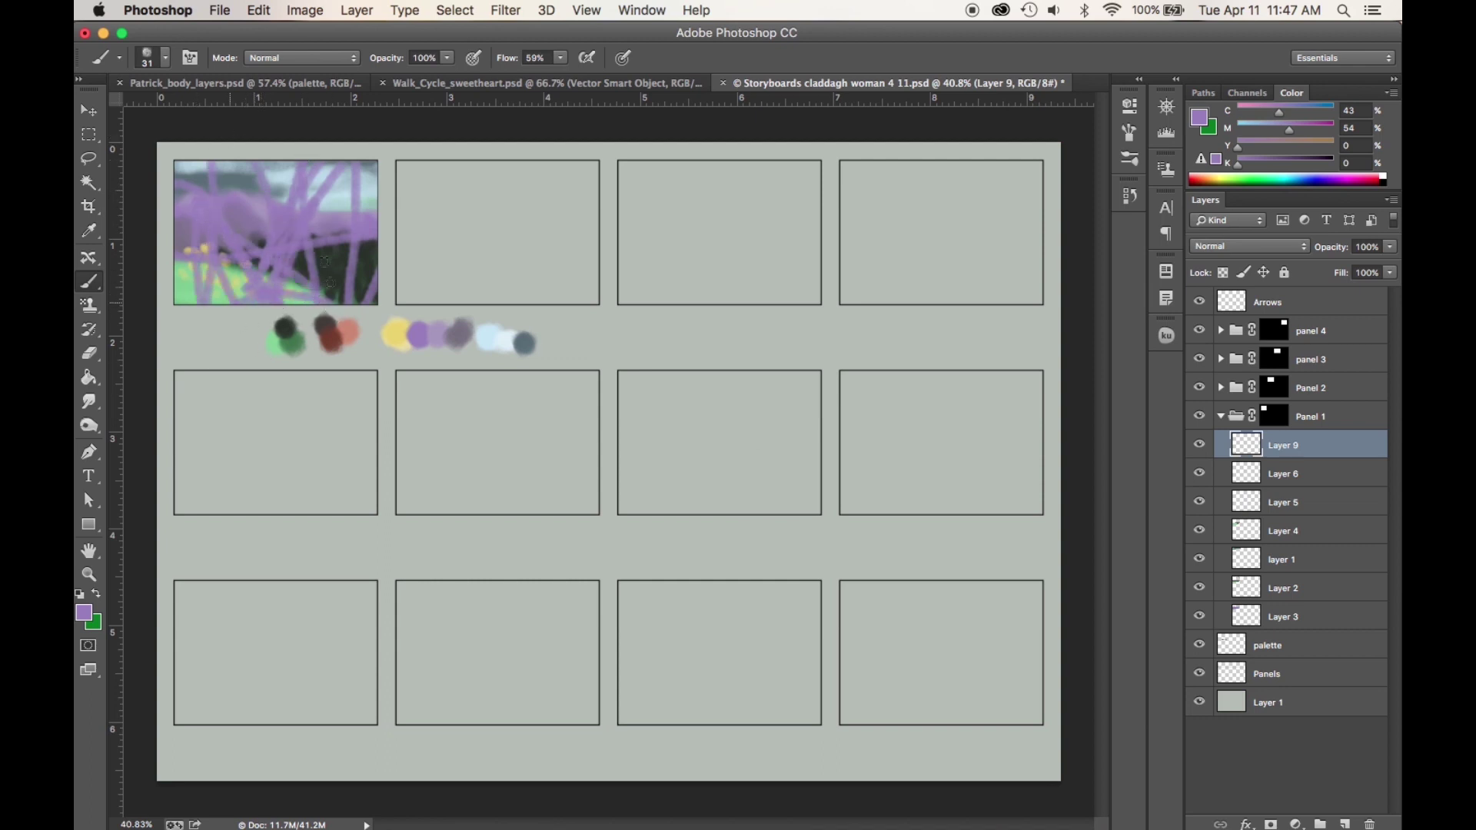
pyautogui.moveTo(311, 153); pyautogui.dragTo(327, 304)
pyautogui.moveTo(256, 174); pyautogui.dragTo(246, 269)
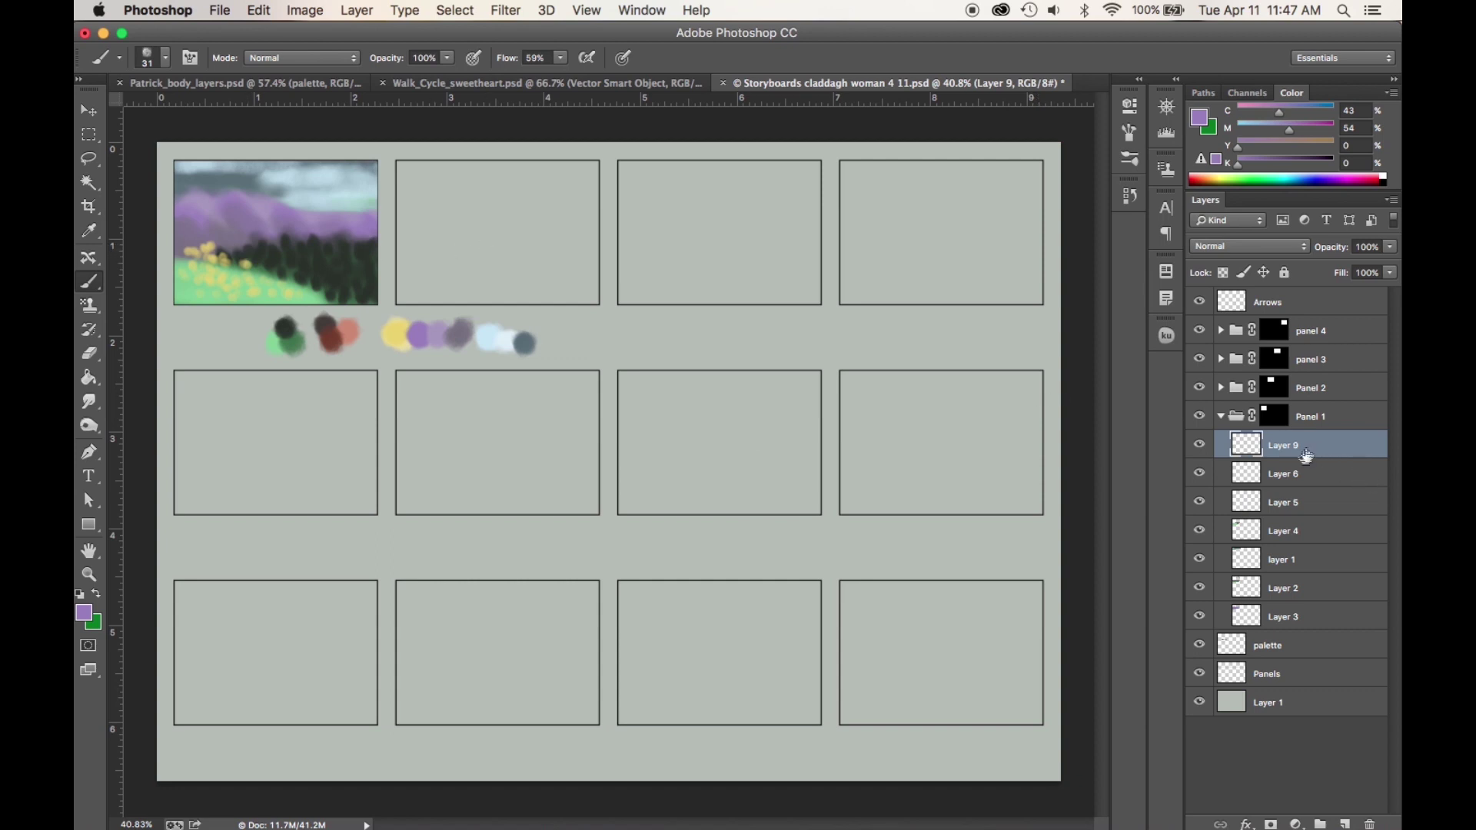
pyautogui.press('Delete')
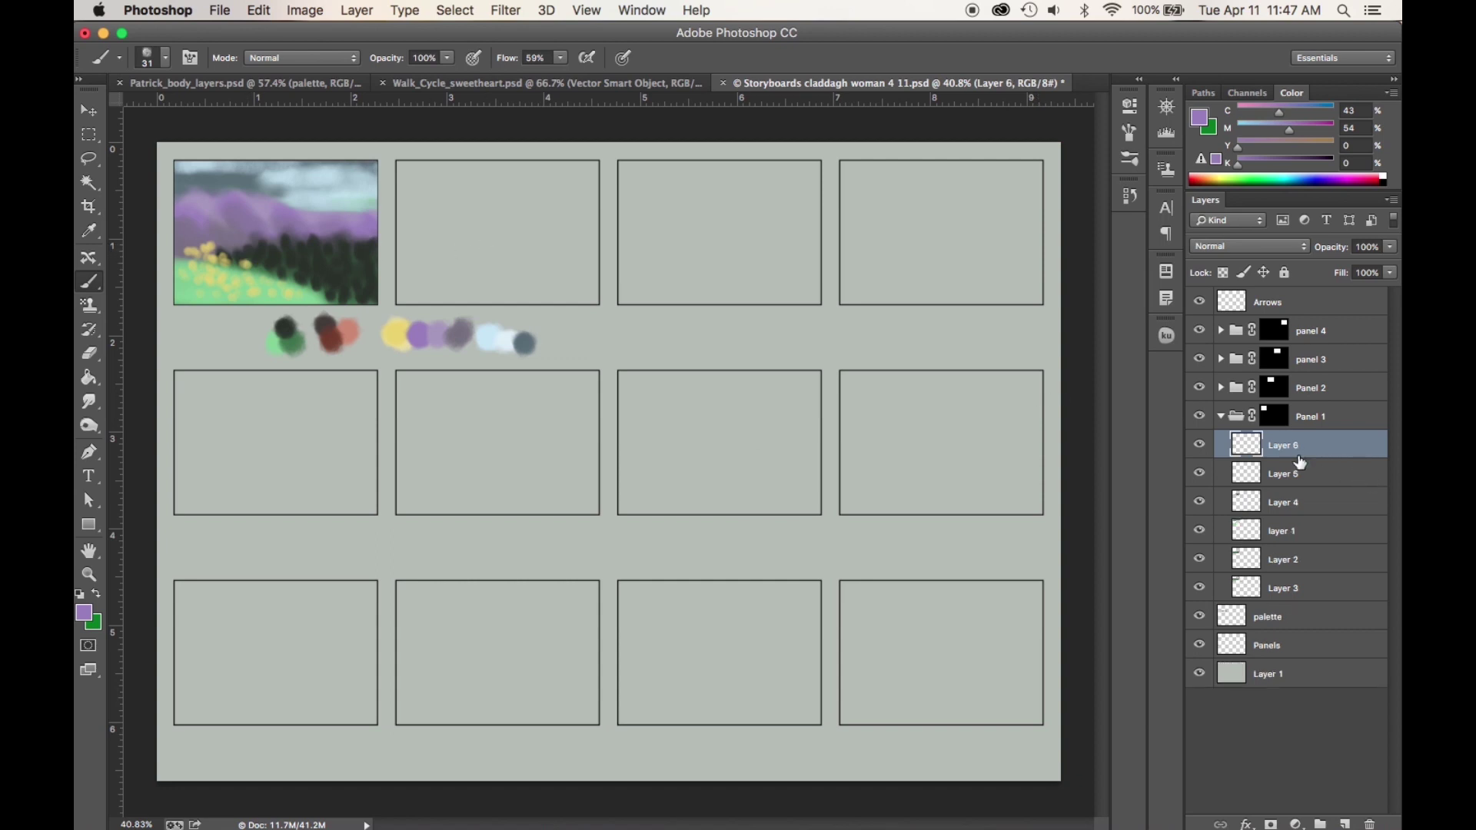
# Test and undo a scribble on Layer 8 in Panel 2, collapsing both Panel 1 and Panel 2.
pyautogui.click(1221, 416)
pyautogui.click(1314, 388)
pyautogui.click(1221, 387)
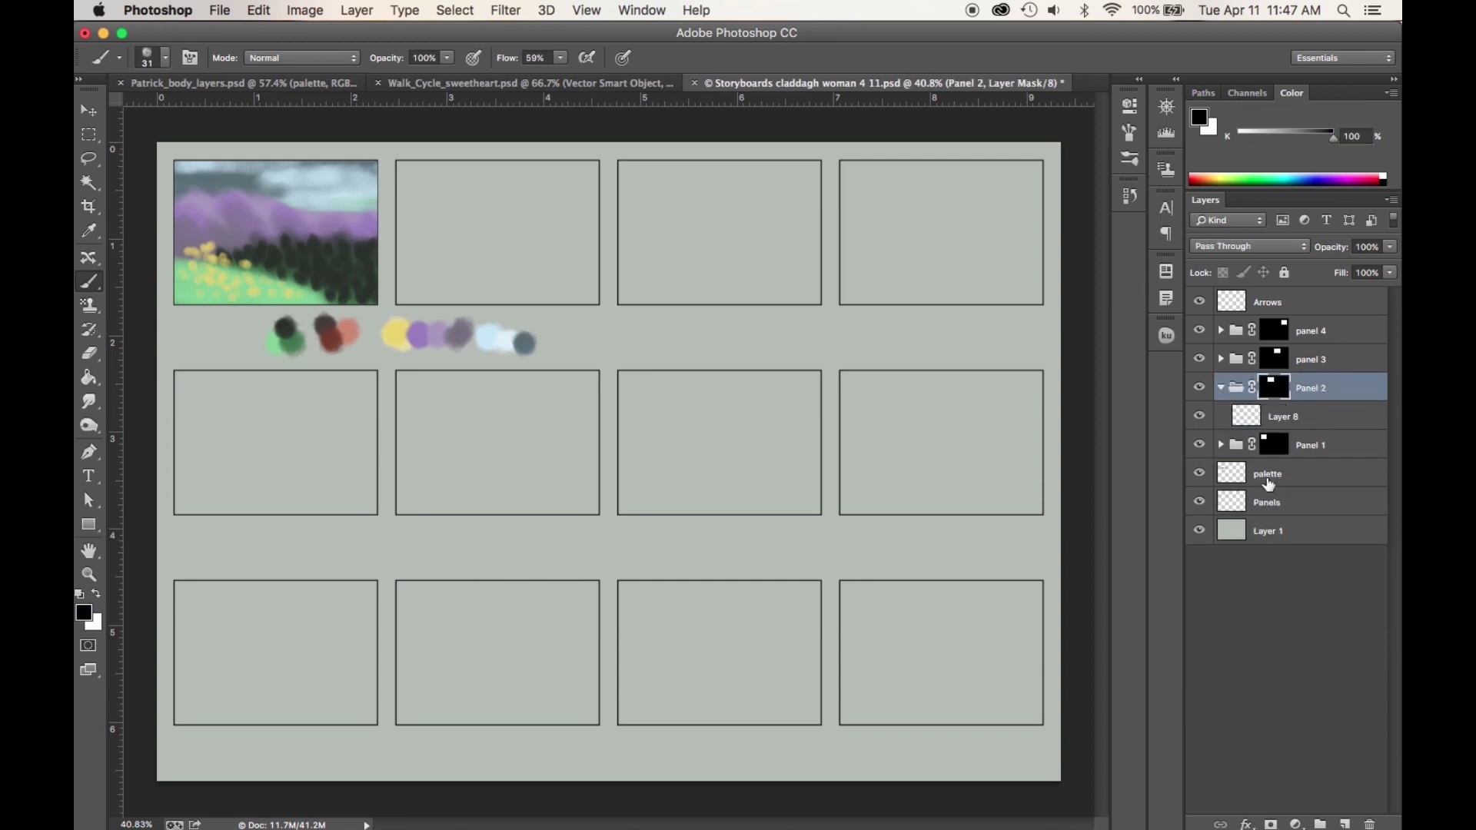
pyautogui.click(1296, 421)
pyautogui.moveTo(477, 265)
pyautogui.mouseDown()
pyautogui.moveTo(400, 288)
pyautogui.moveTo(616, 326)
pyautogui.moveTo(485, 182)
pyautogui.mouseUp()
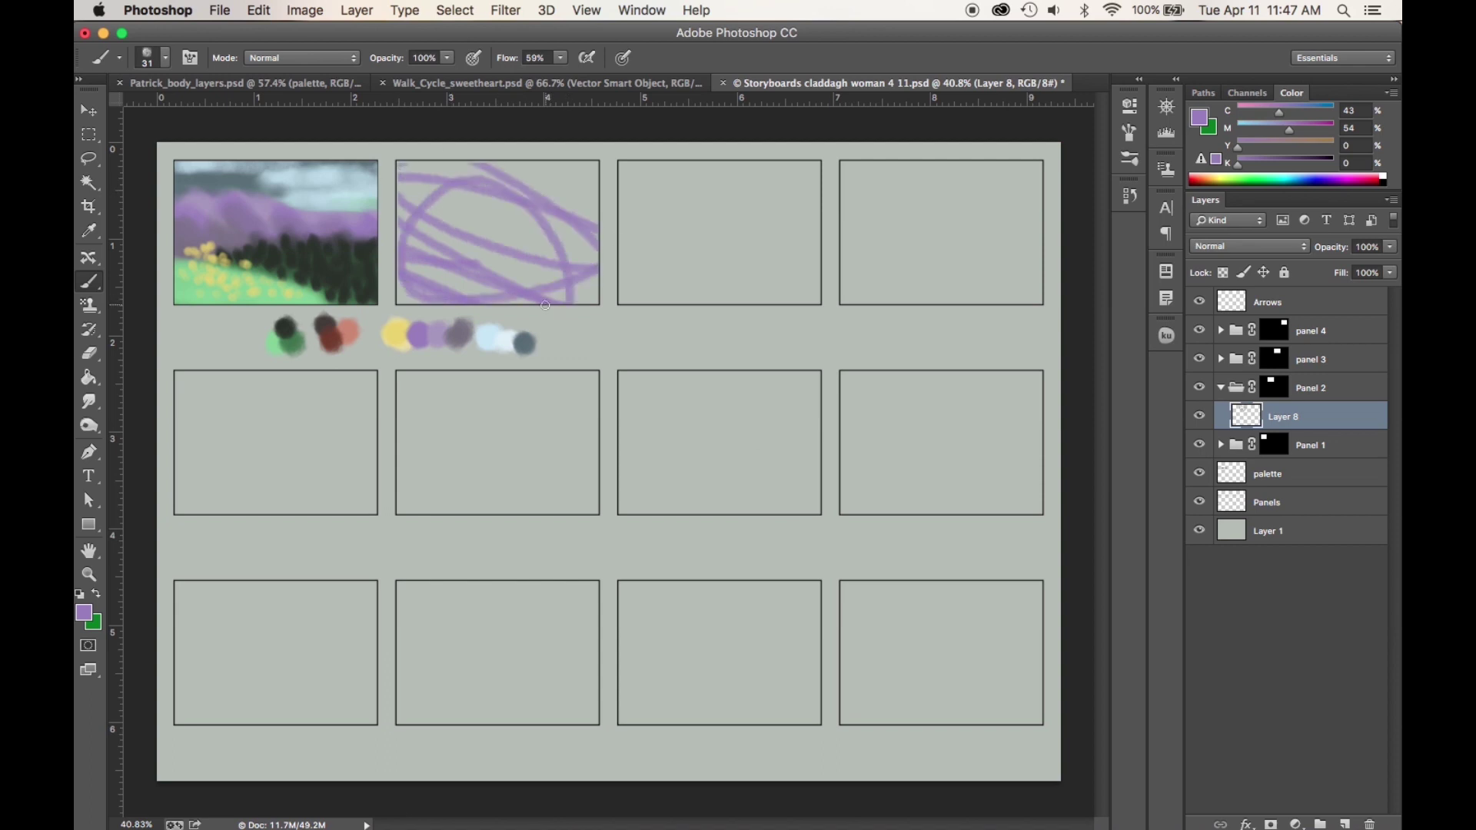
pyautogui.press('super+z')
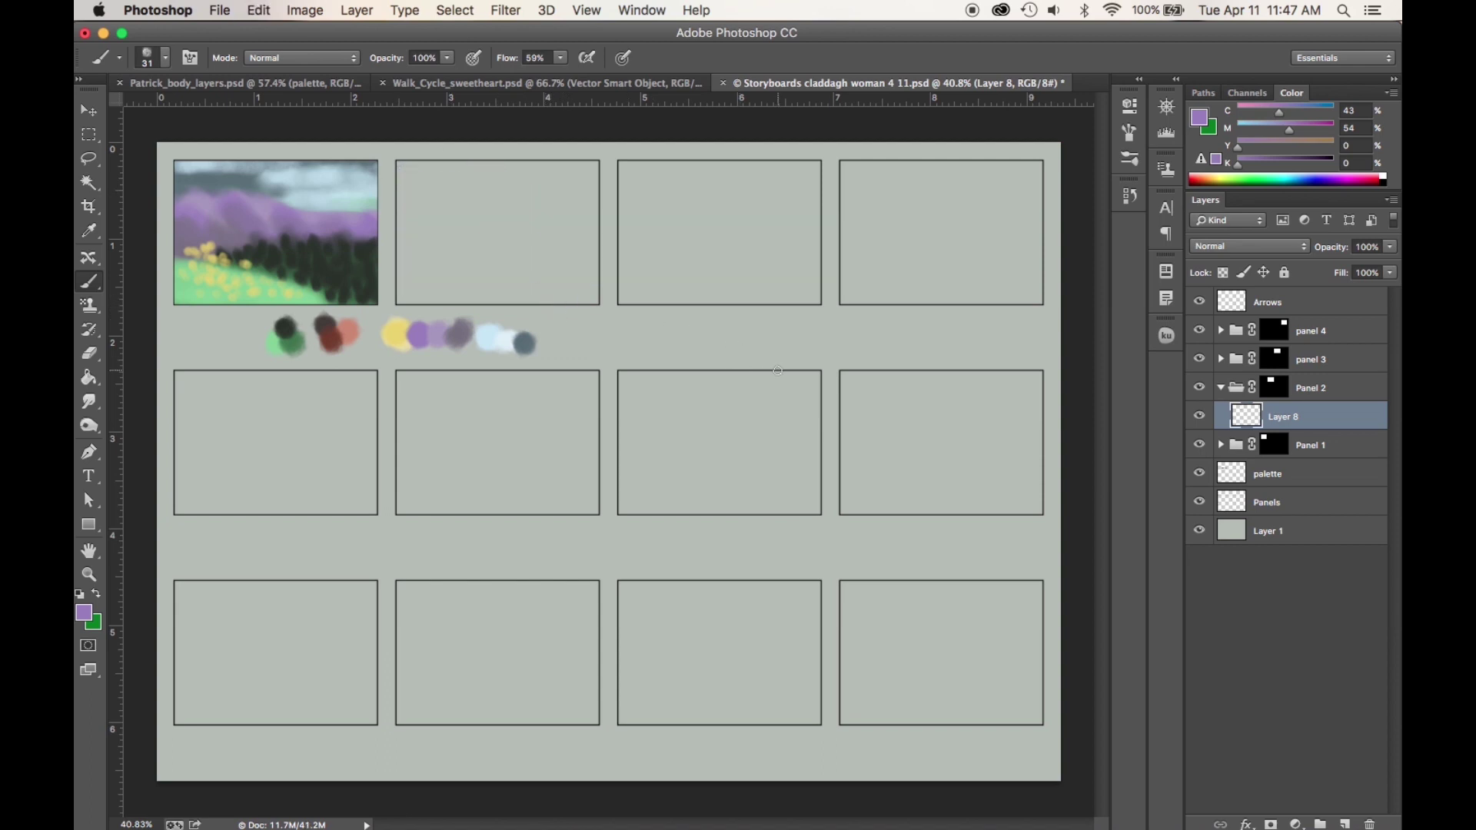
pyautogui.click(1221, 390)
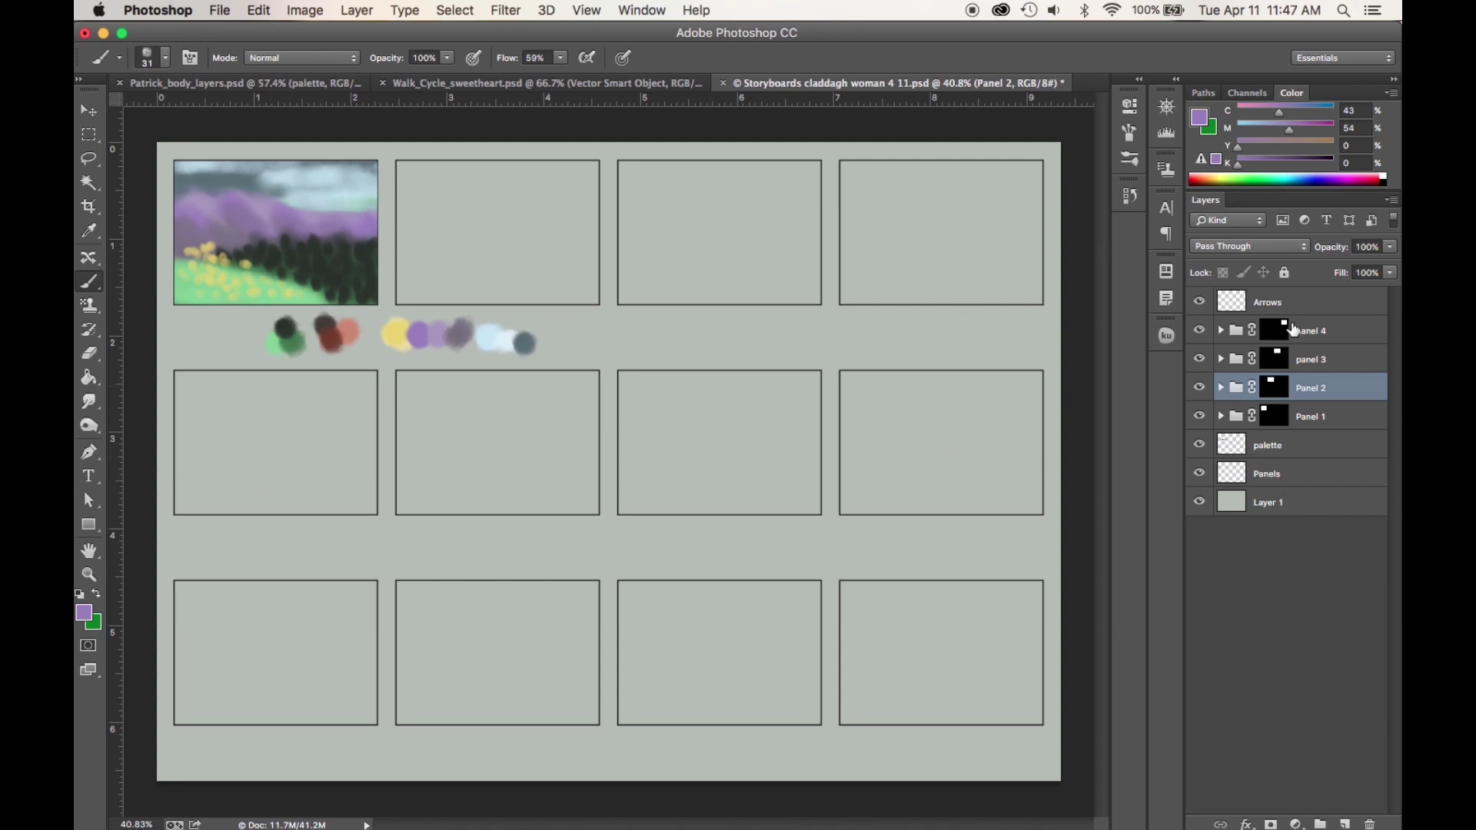
pyautogui.click(1328, 336)
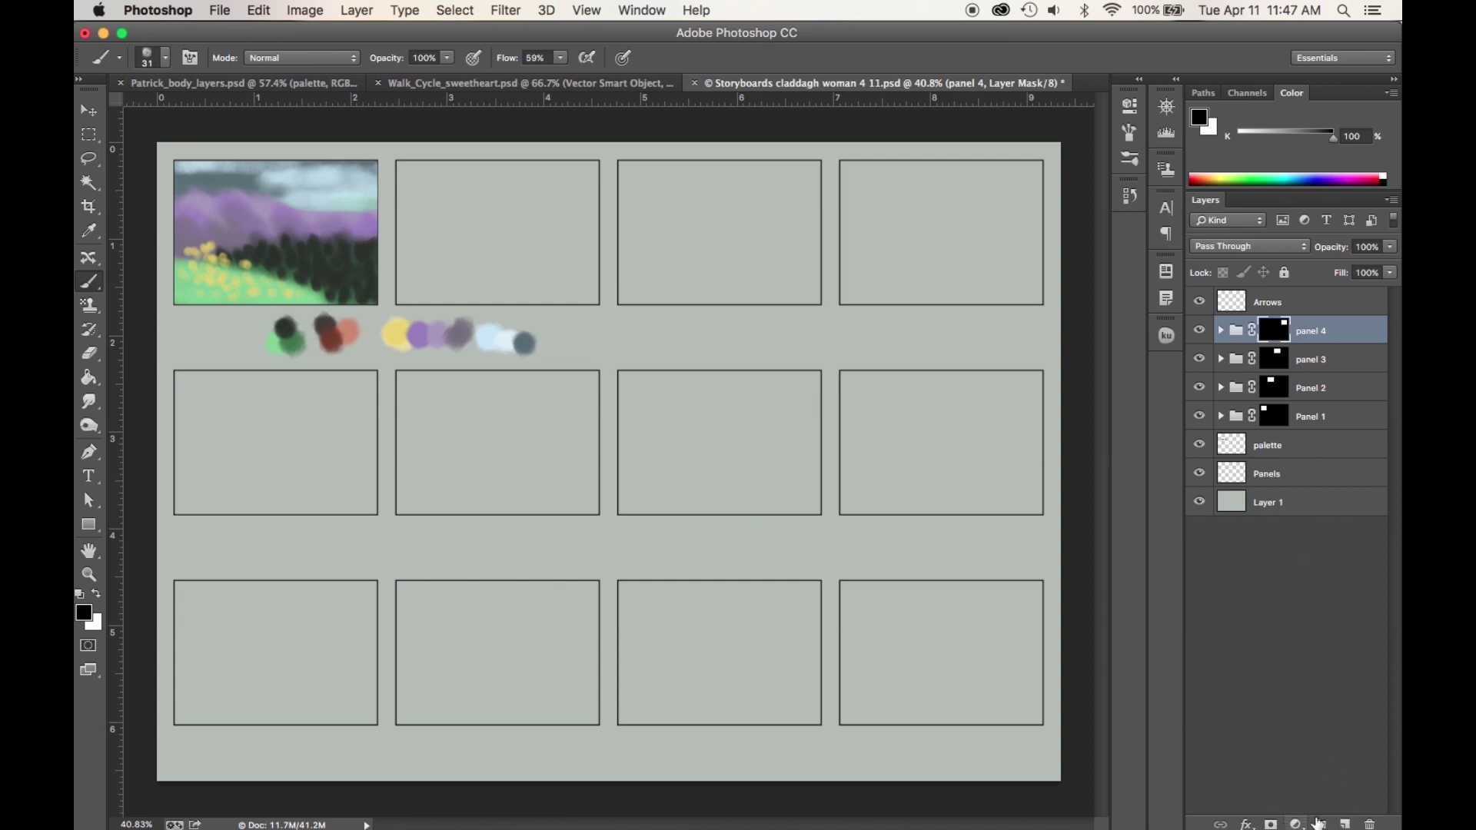
# Create a group named 'panel 5' above panel 4 and add empty Layer 9 inside it.
pyautogui.click(1321, 824)
pyautogui.doubleClick(1274, 326)
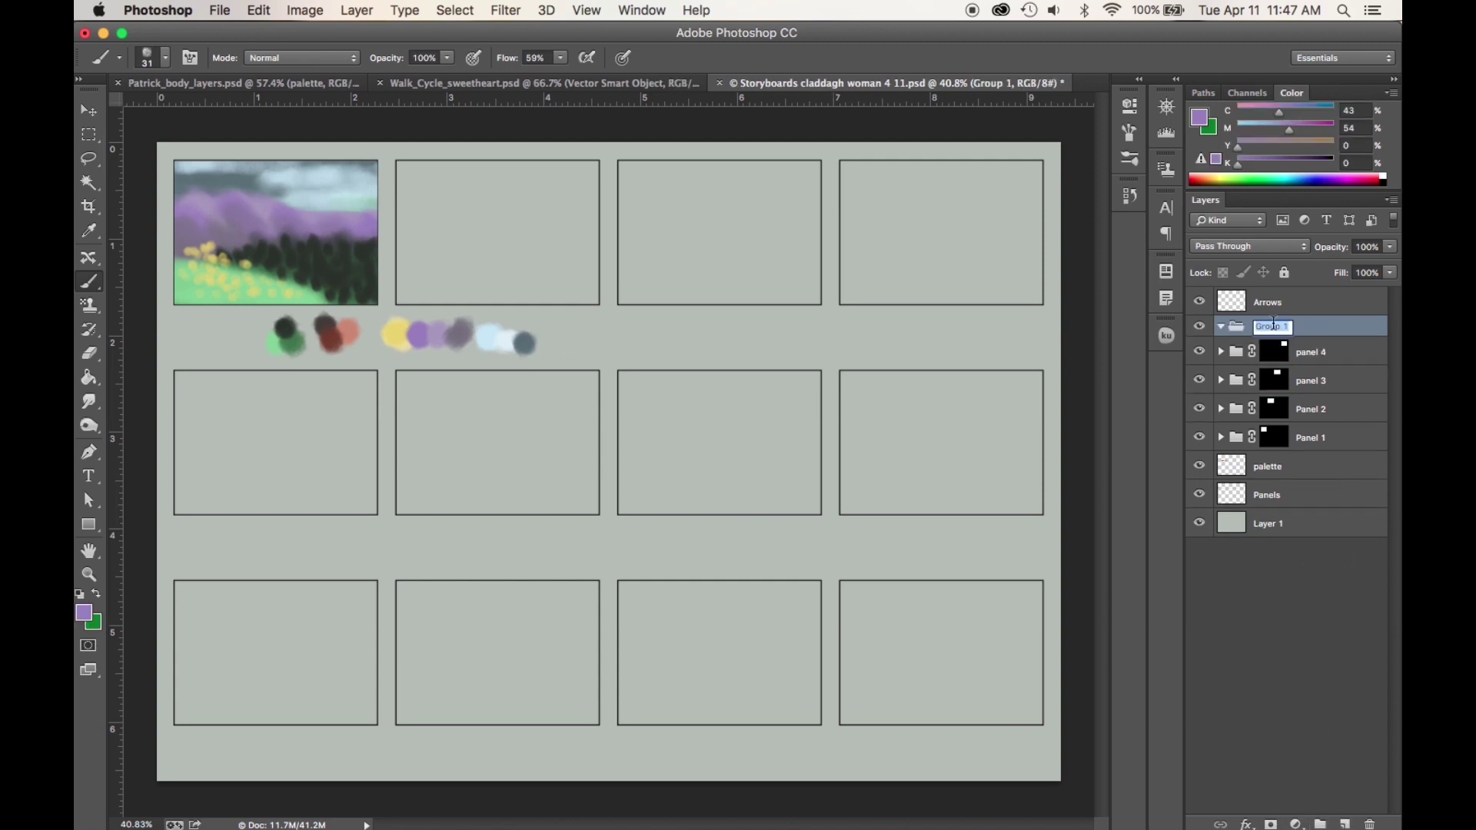
pyautogui.write('panel 5')
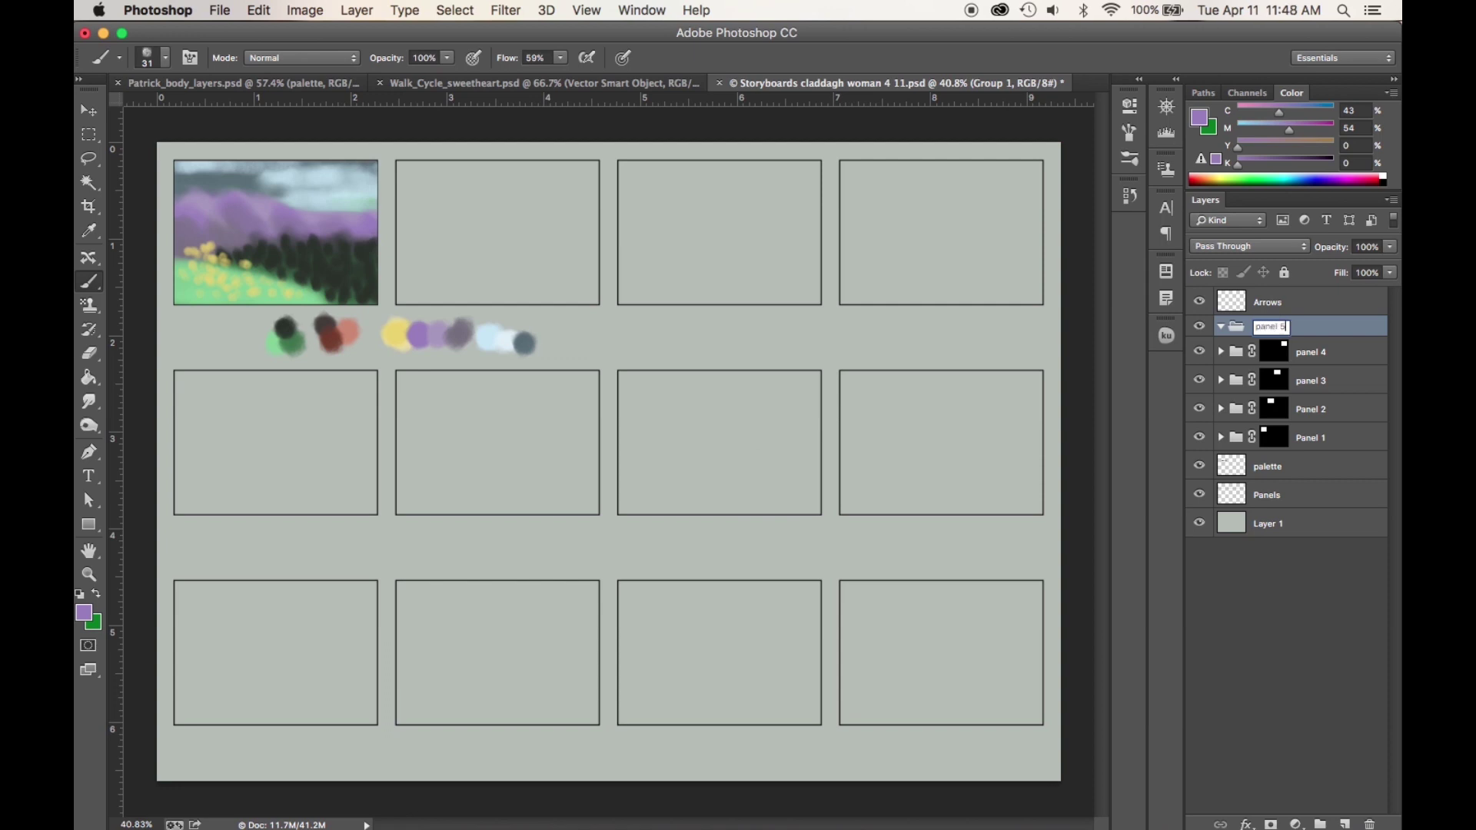
pyautogui.press('Return')
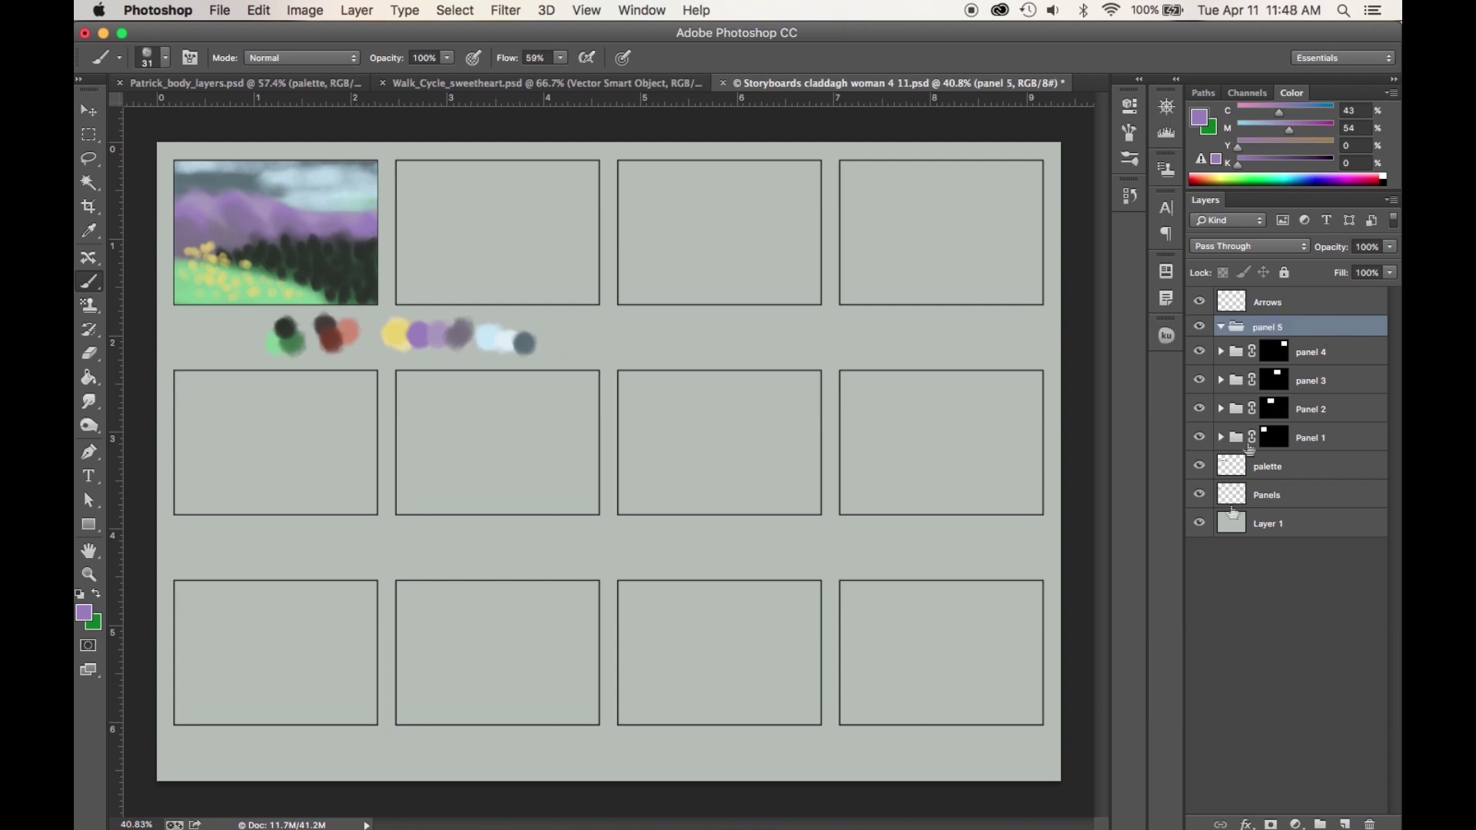
pyautogui.click(1345, 823)
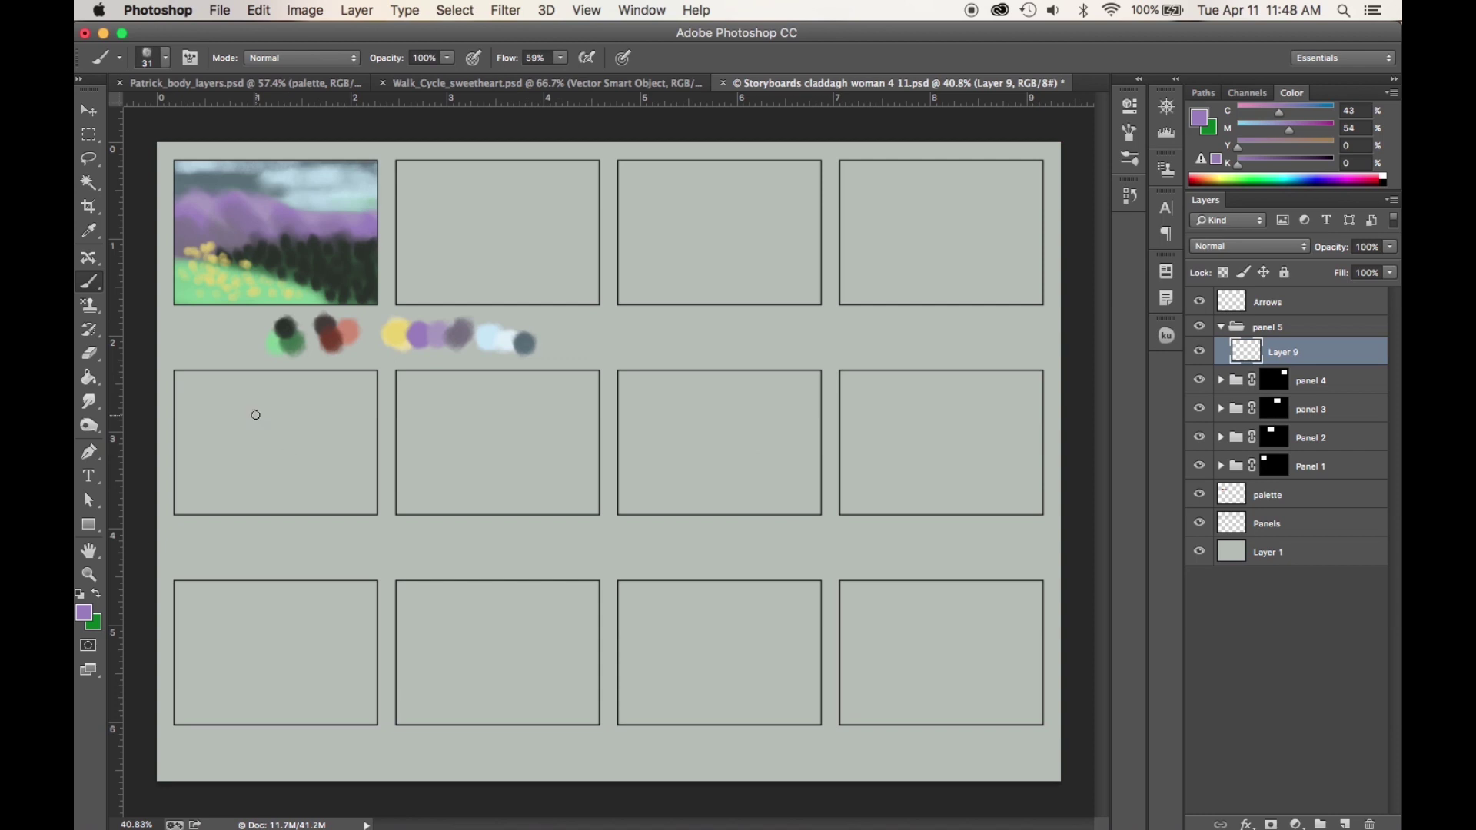
# Draw a rectangular selection around the middle-left panel and make it Layer 9's layer mask.
pyautogui.click(88, 136)
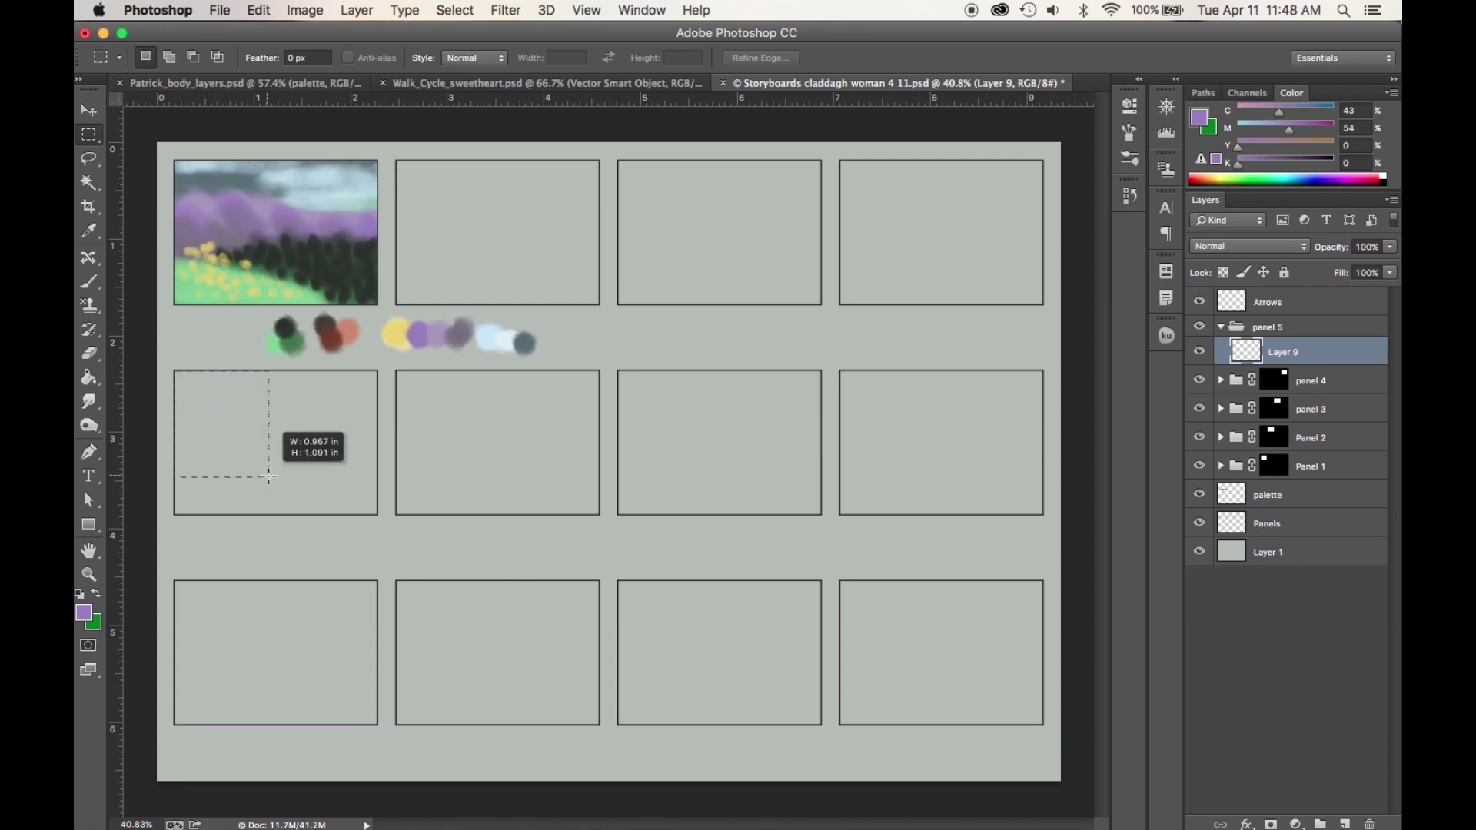
pyautogui.moveTo(361, 511); pyautogui.dragTo(378, 514)
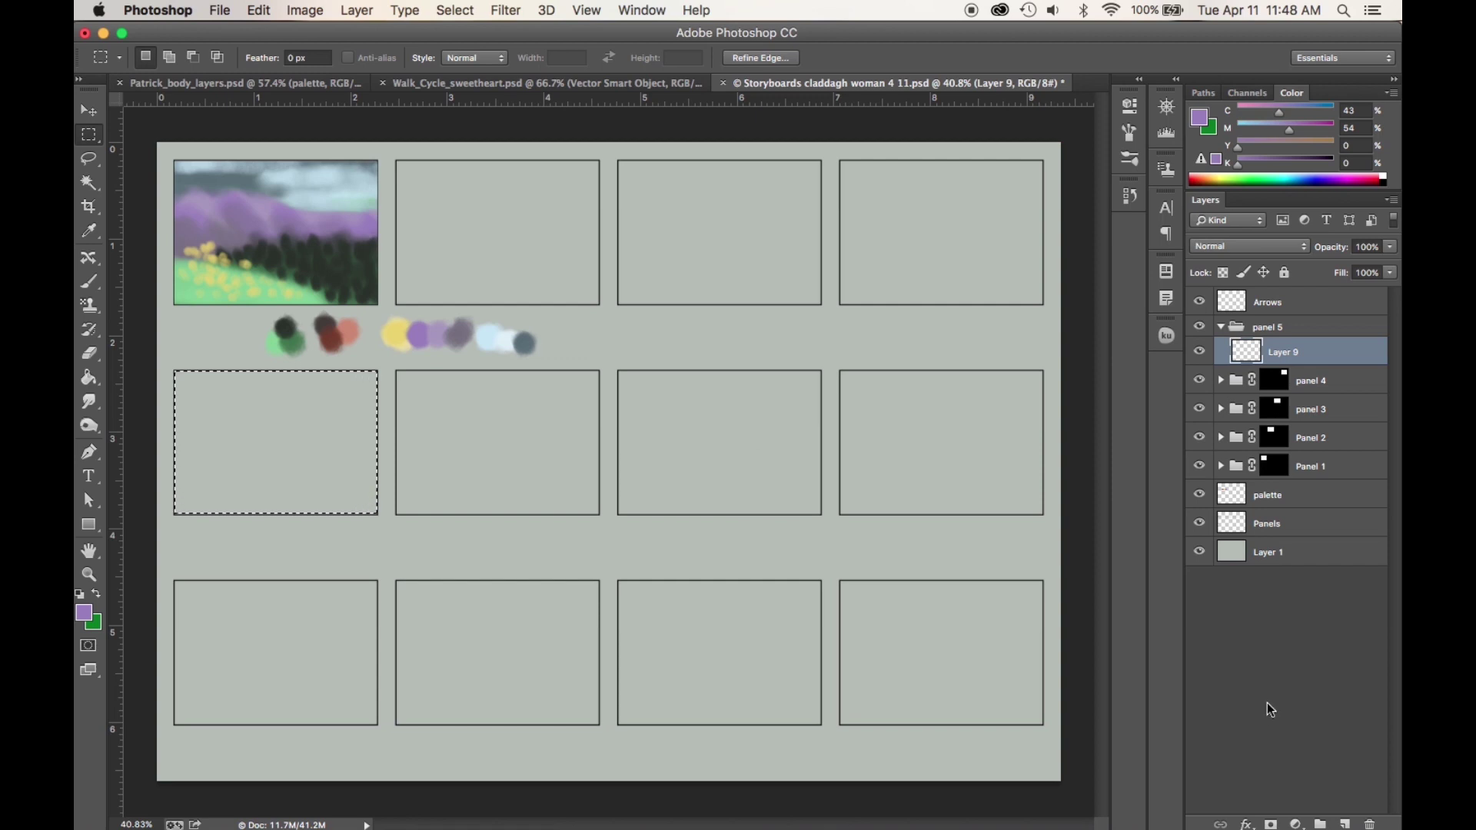
pyautogui.click(1270, 823)
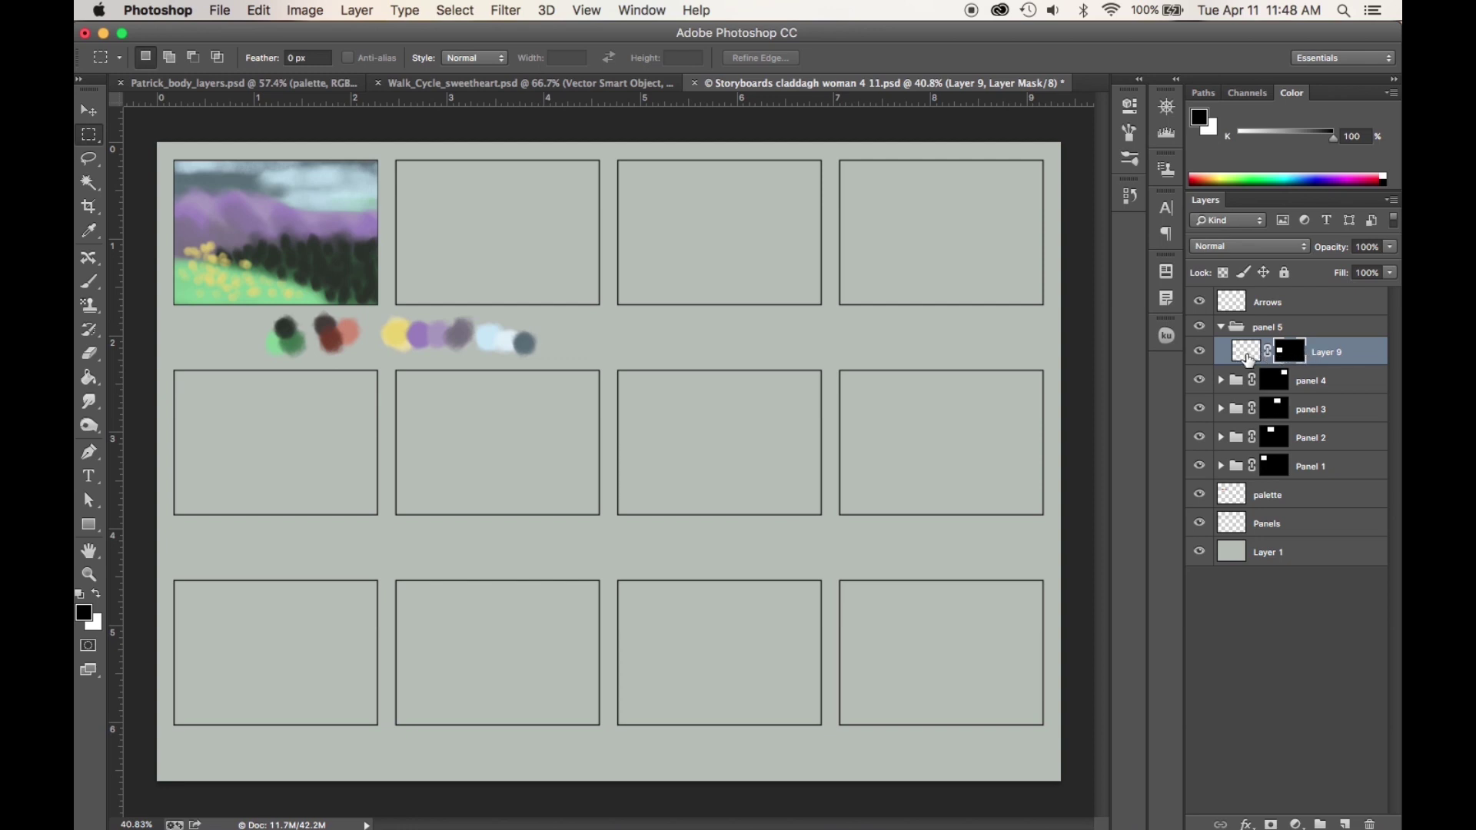
pyautogui.click(1248, 359)
pyautogui.press('b')
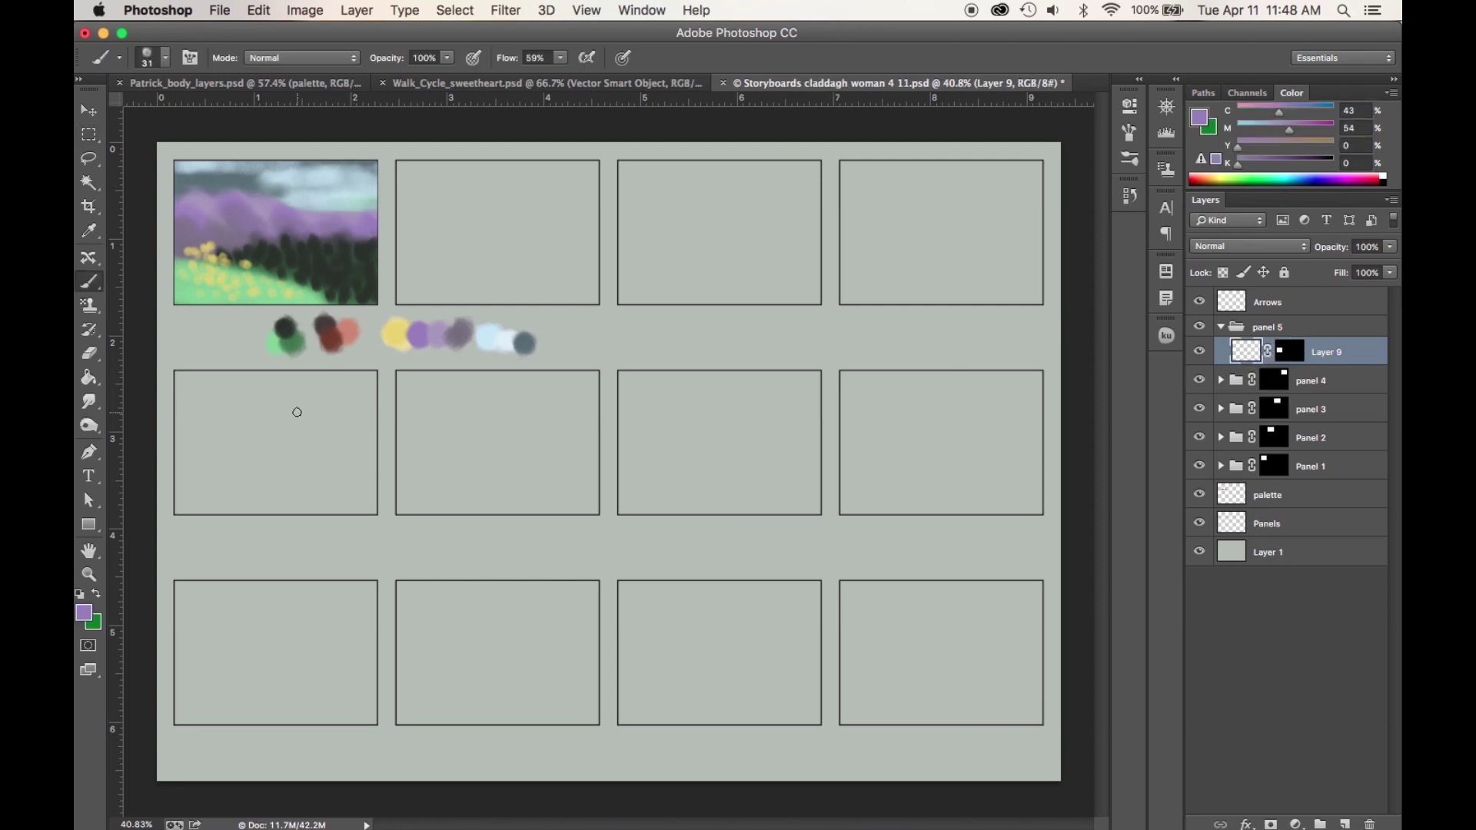
pyautogui.moveTo(297, 412); pyautogui.dragTo(297, 514)
pyautogui.moveTo(247, 373); pyautogui.dragTo(236, 514)
pyautogui.moveTo(290, 373); pyautogui.dragTo(338, 515)
pyautogui.moveTo(350, 372); pyautogui.dragTo(357, 514)
pyautogui.moveTo(175, 511); pyautogui.dragTo(317, 474)
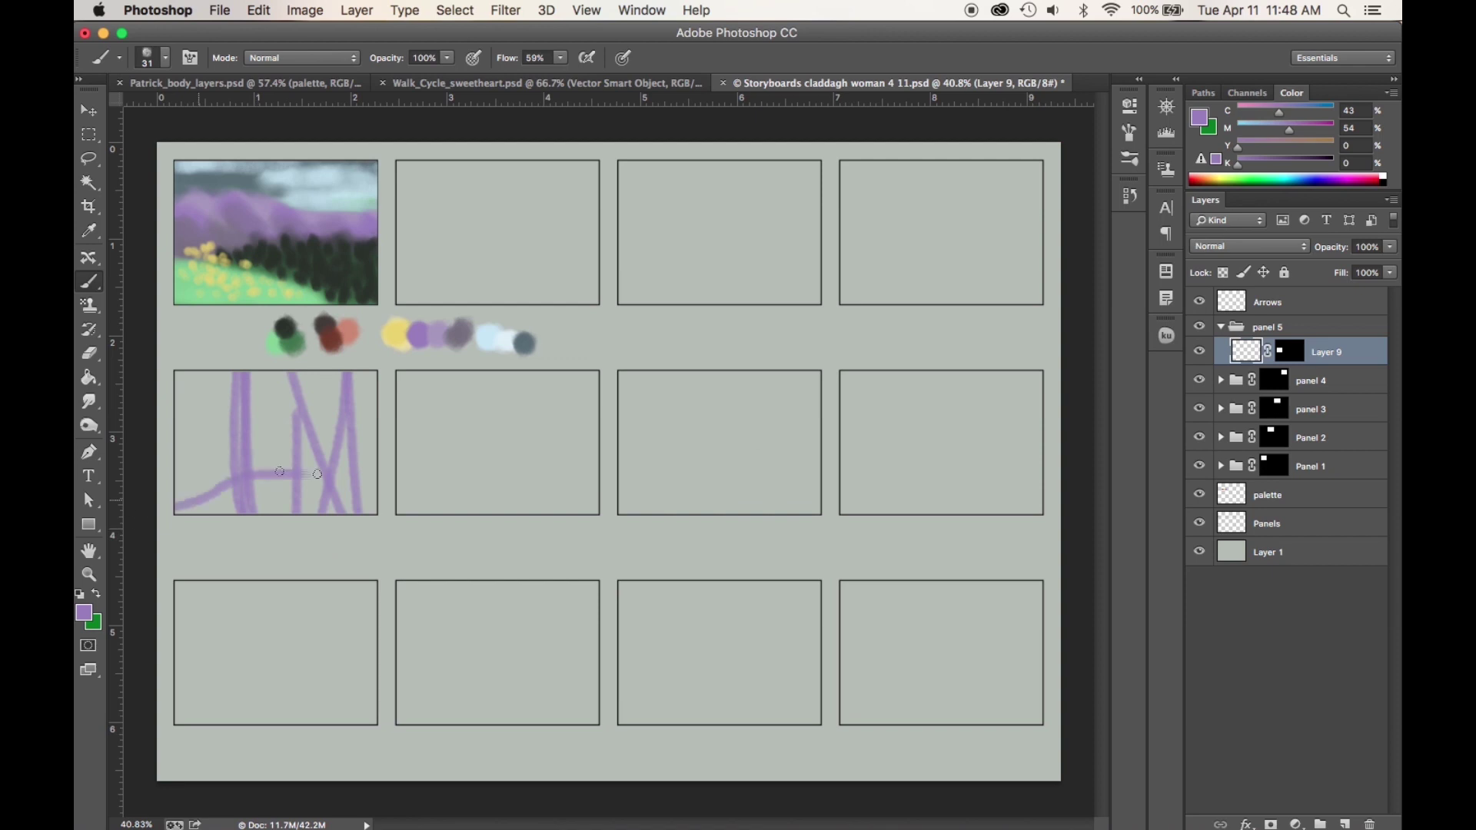
pyautogui.moveTo(175, 461); pyautogui.dragTo(293, 469)
pyautogui.moveTo(253, 507); pyautogui.dragTo(335, 504)
pyautogui.moveTo(200, 372); pyautogui.dragTo(200, 503)
pyautogui.moveTo(295, 372); pyautogui.dragTo(348, 428)
pyautogui.moveTo(175, 442)
pyautogui.mouseDown()
pyautogui.moveTo(346, 430)
pyautogui.moveTo(336, 468)
pyautogui.moveTo(364, 499)
pyautogui.mouseUp()
pyautogui.press('Delete')
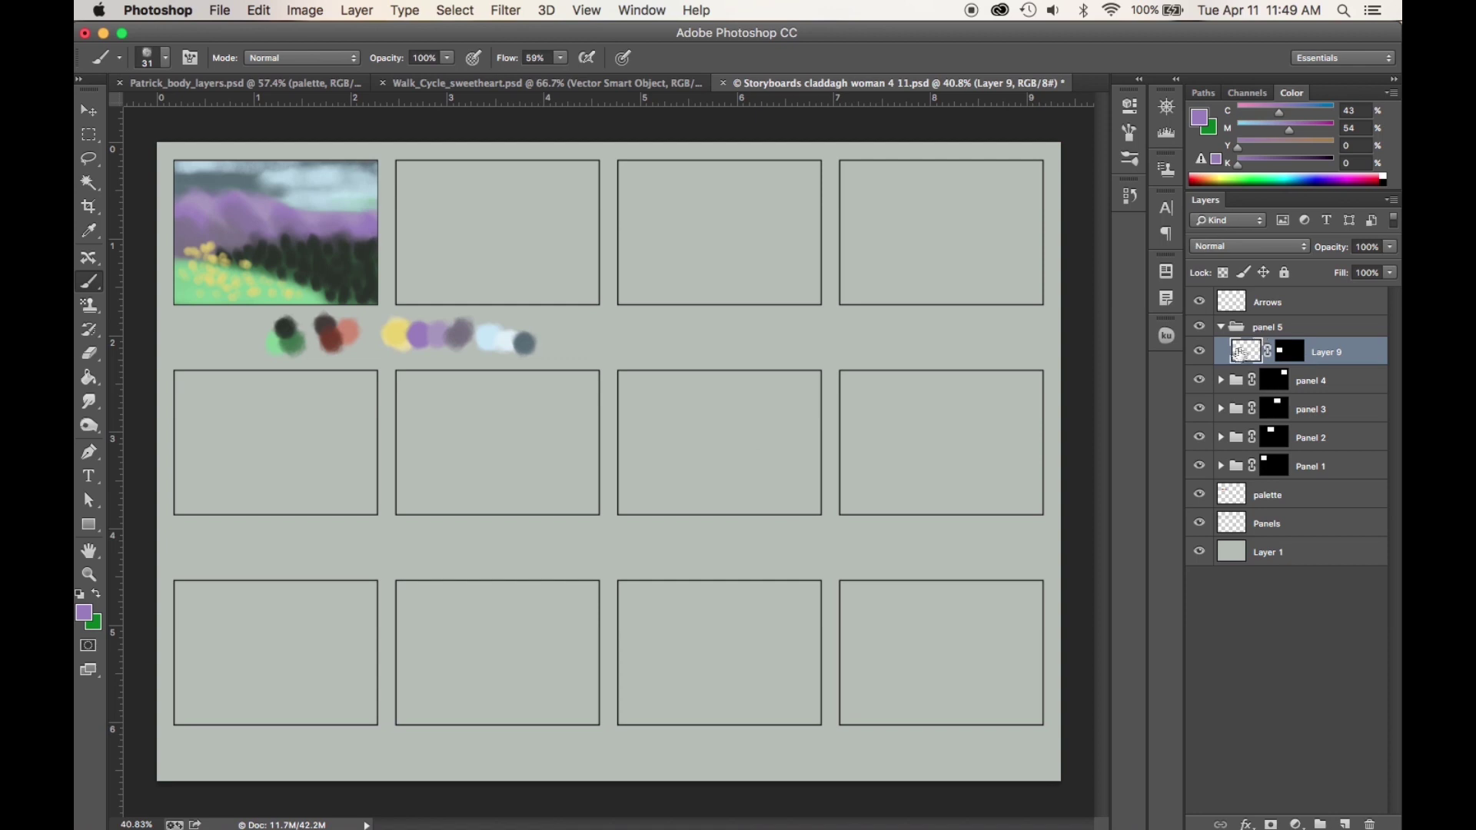
pyautogui.click(1345, 824)
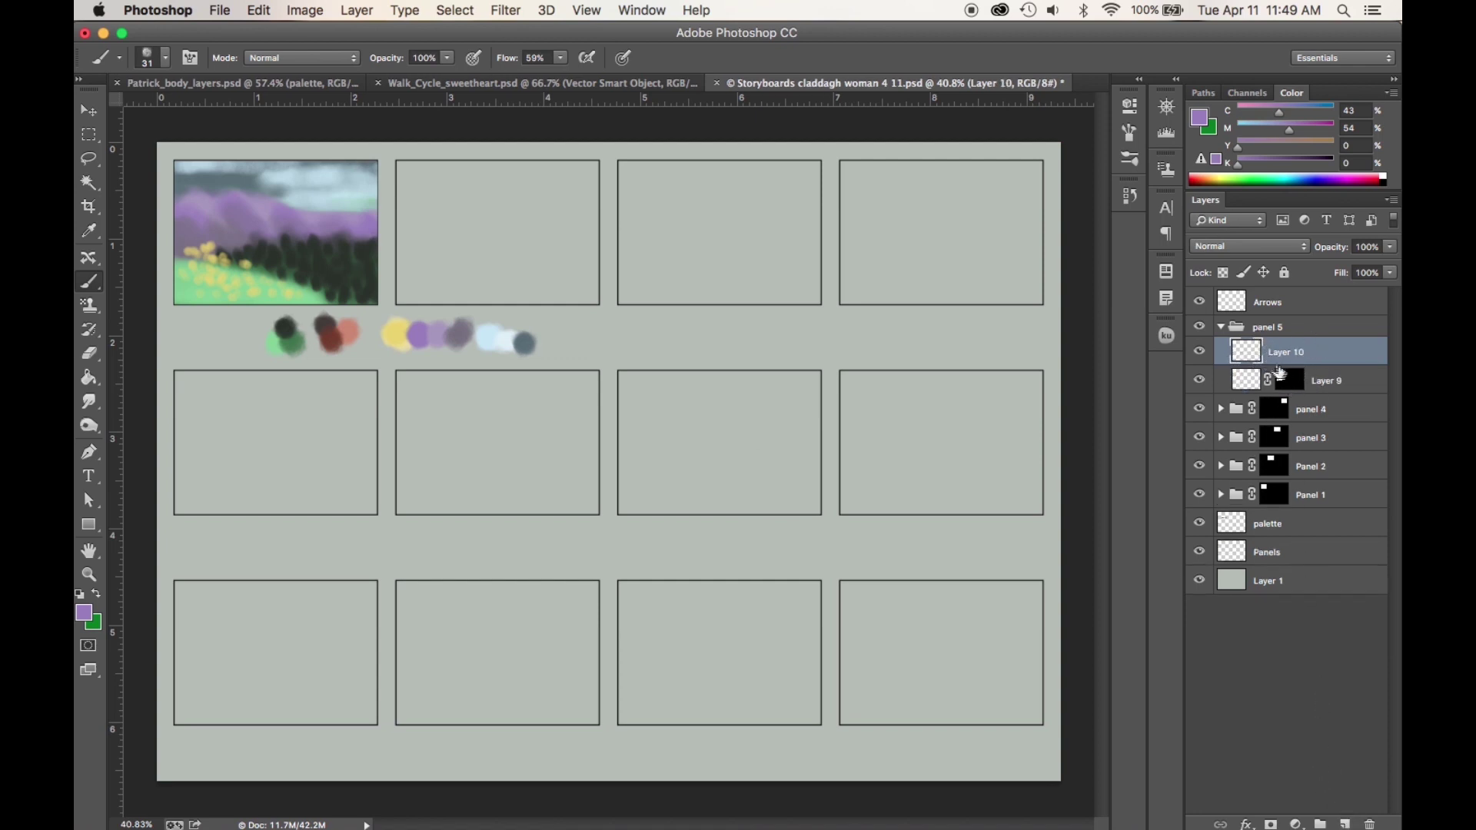
pyautogui.moveTo(1291, 384); pyautogui.dragTo(1269, 336)
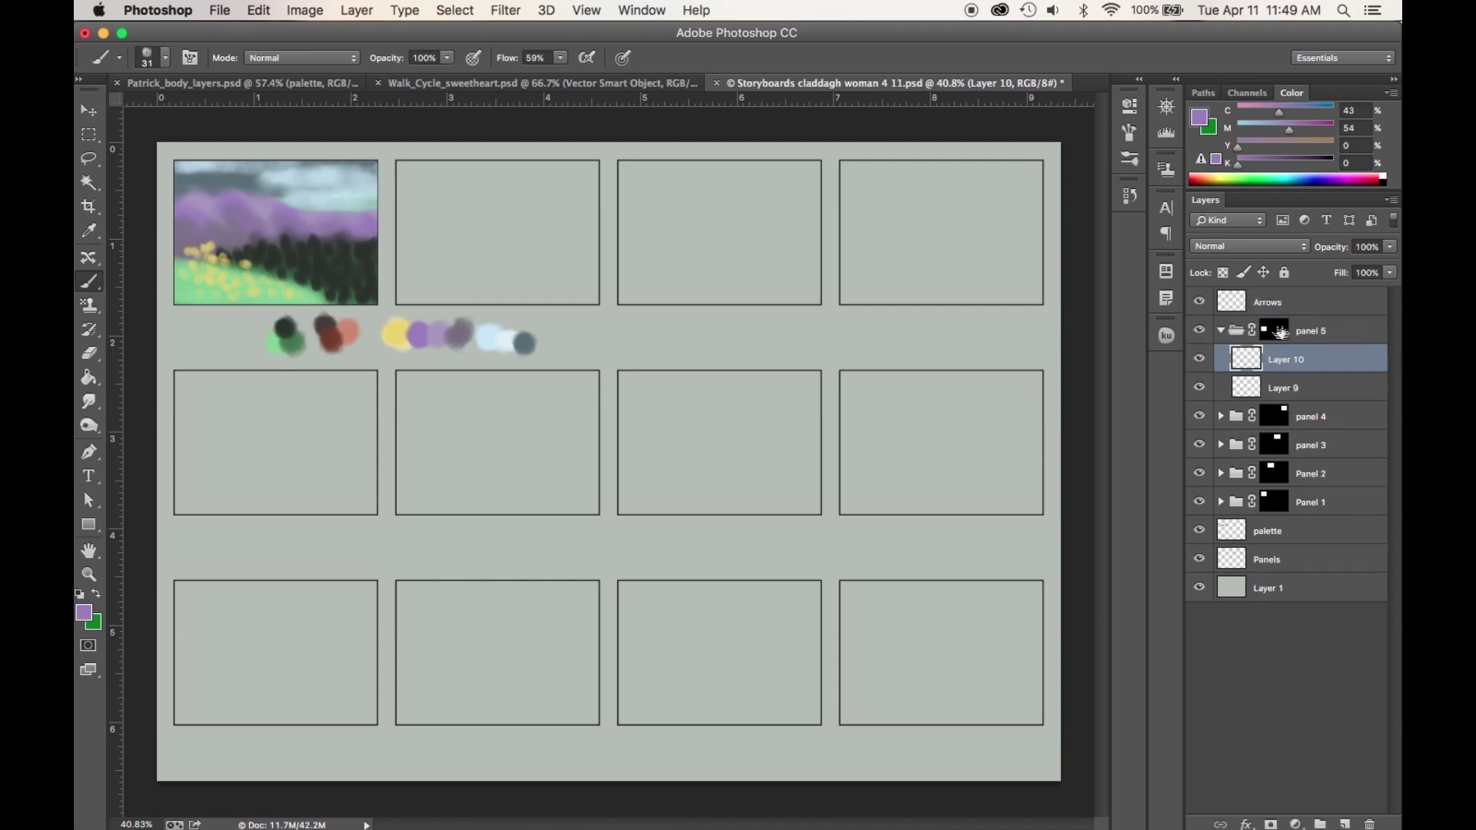
pyautogui.click(1277, 387)
pyautogui.click(1277, 359)
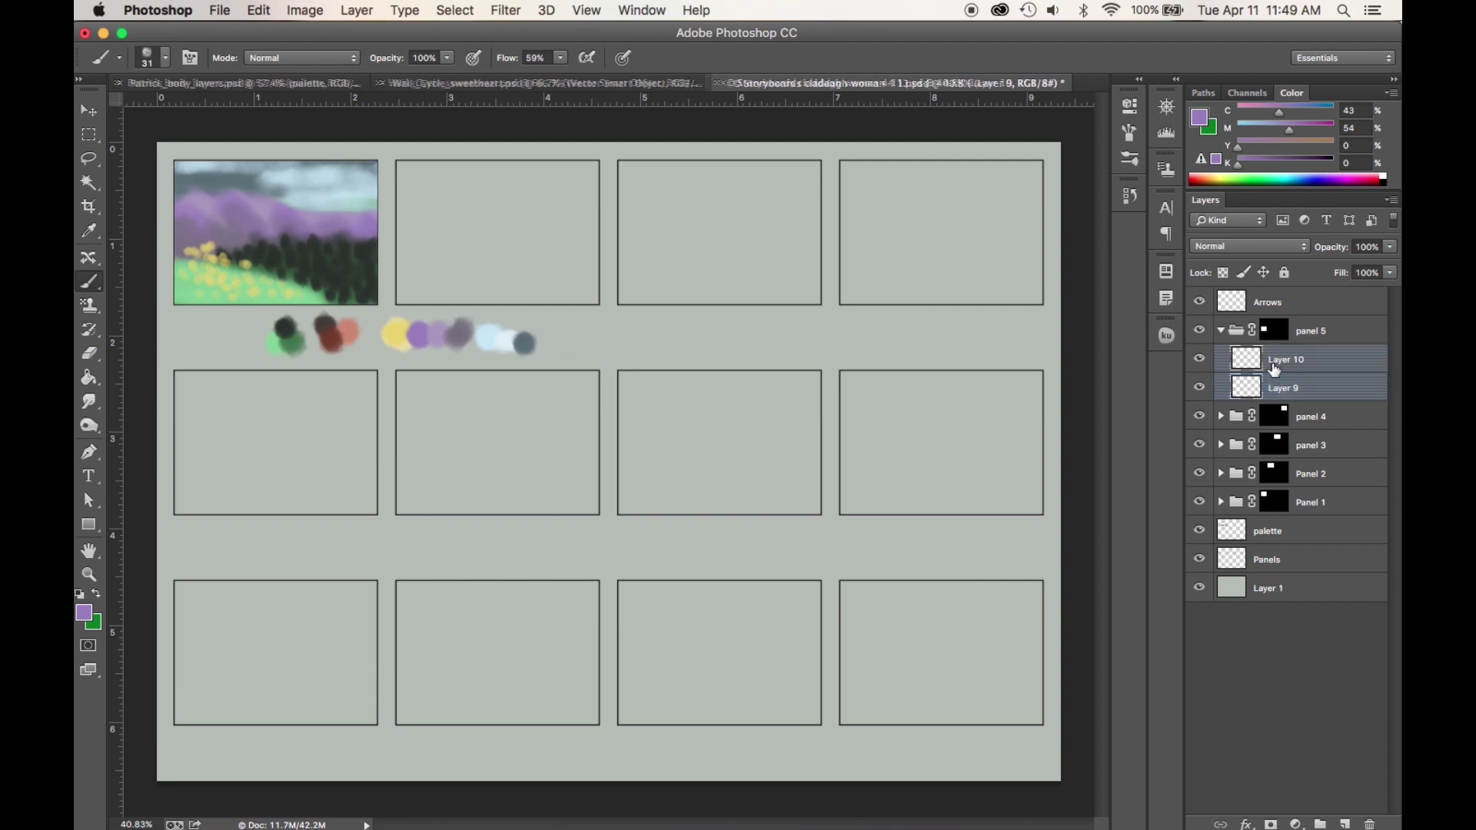
pyautogui.moveTo(294, 433); pyautogui.dragTo(472, 590)
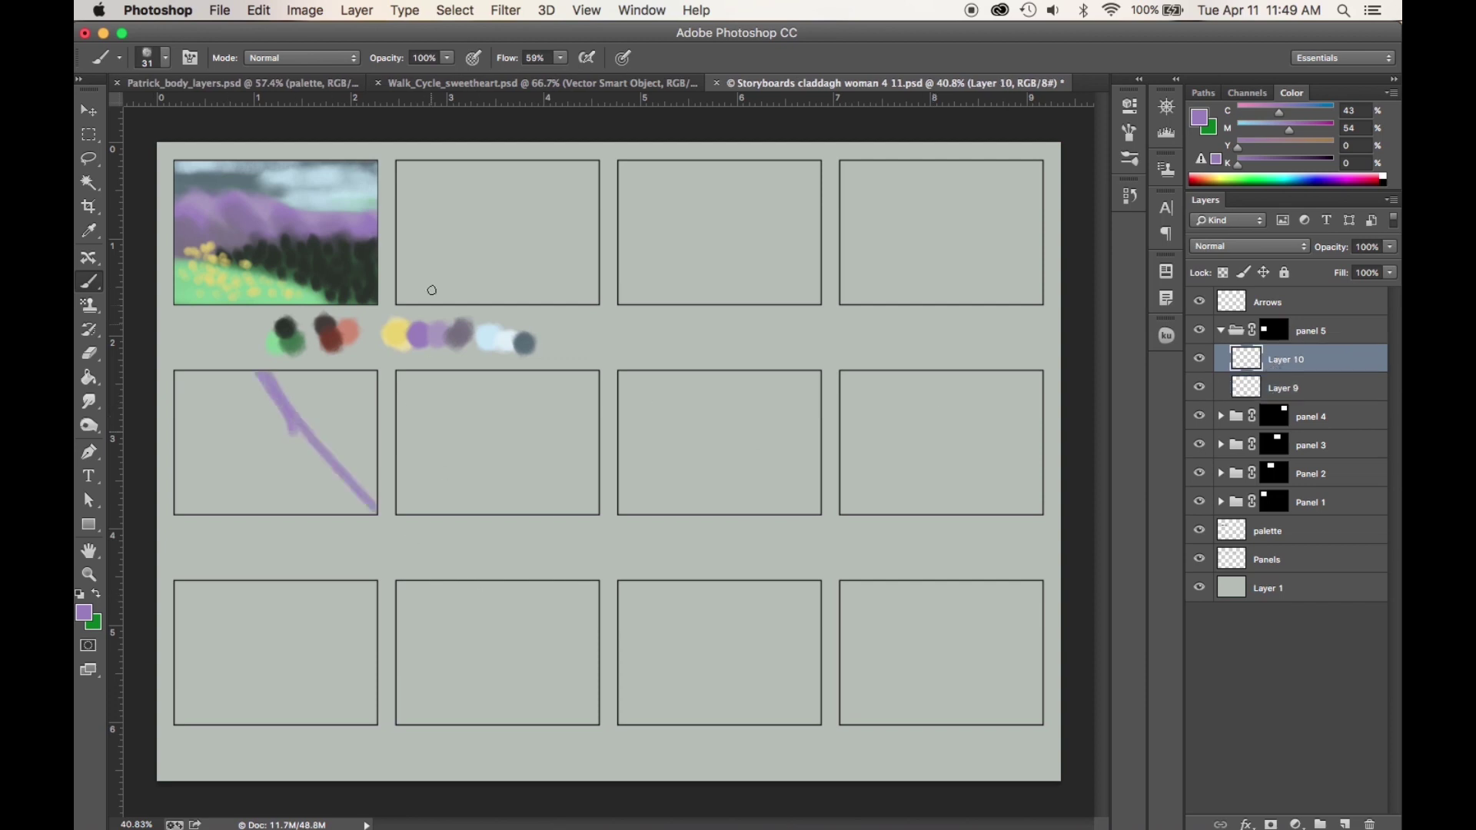
pyautogui.press('super+z')
pyautogui.click(1272, 389)
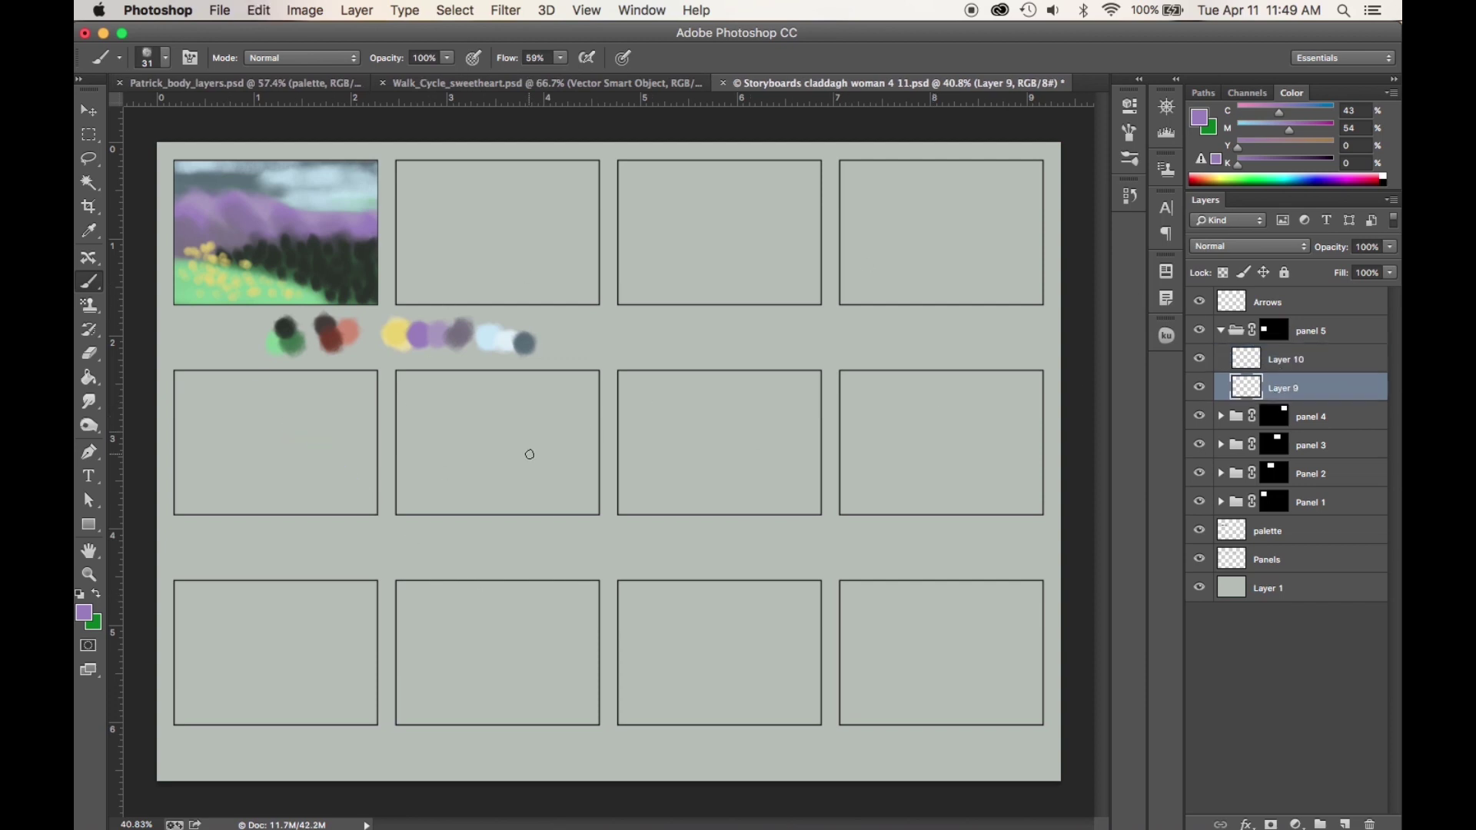
pyautogui.moveTo(206, 518)
pyautogui.mouseDown()
pyautogui.moveTo(209, 496)
pyautogui.moveTo(329, 415)
pyautogui.moveTo(360, 372)
pyautogui.mouseUp()
pyautogui.press('super+z')
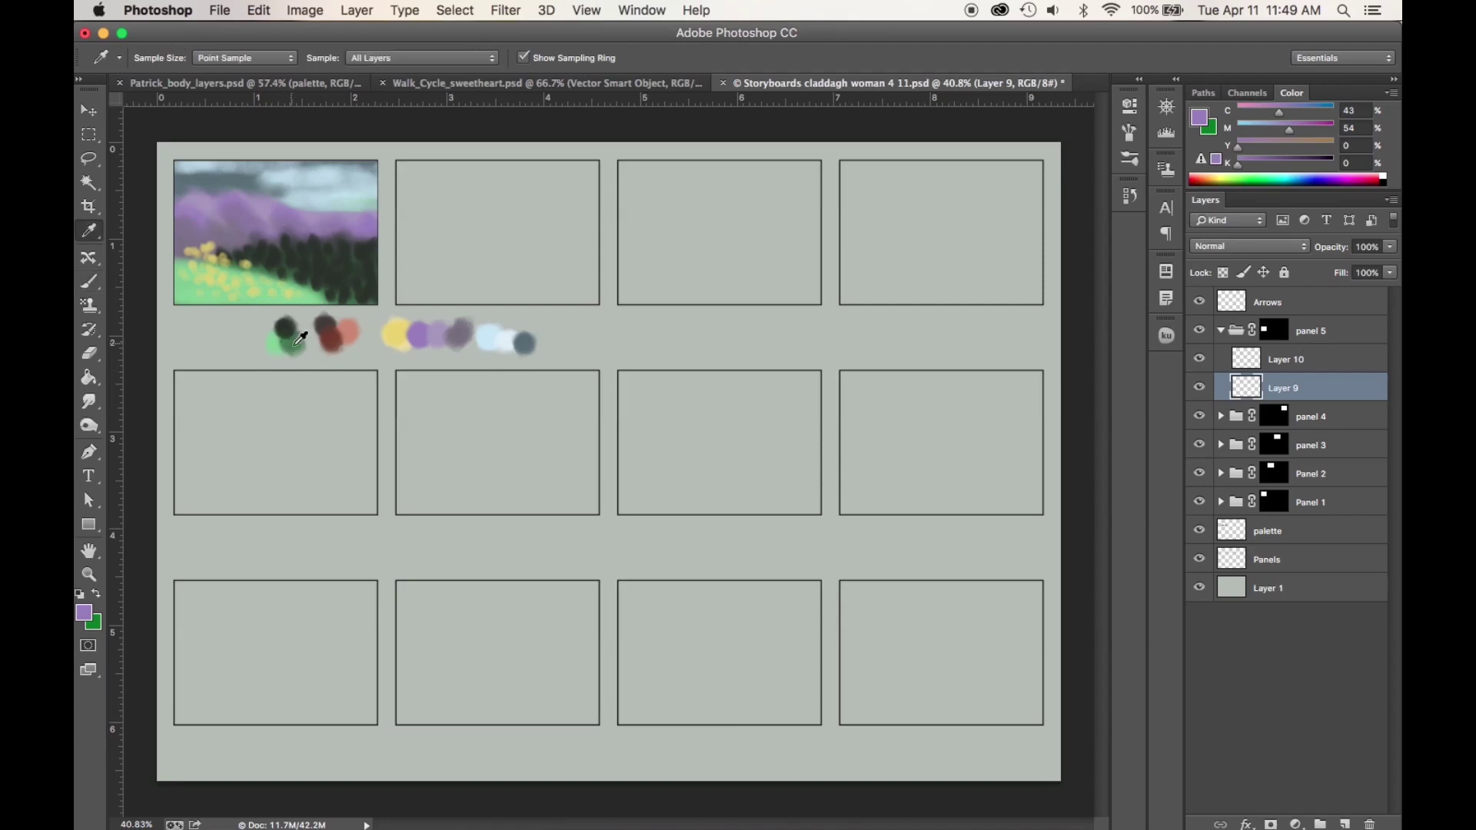
# Paint dark green strokes on Layer 9 and light green ground on Layer 10.
pyautogui.keyDown('alt'); pyautogui.click(296, 339); pyautogui.keyUp('alt')
pyautogui.moveTo(206, 454)
pyautogui.mouseDown()
pyautogui.moveTo(244, 510)
pyautogui.moveTo(233, 529)
pyautogui.moveTo(323, 483)
pyautogui.moveTo(246, 509)
pyautogui.moveTo(367, 470)
pyautogui.moveTo(192, 444)
pyautogui.moveTo(377, 427)
pyautogui.mouseUp()
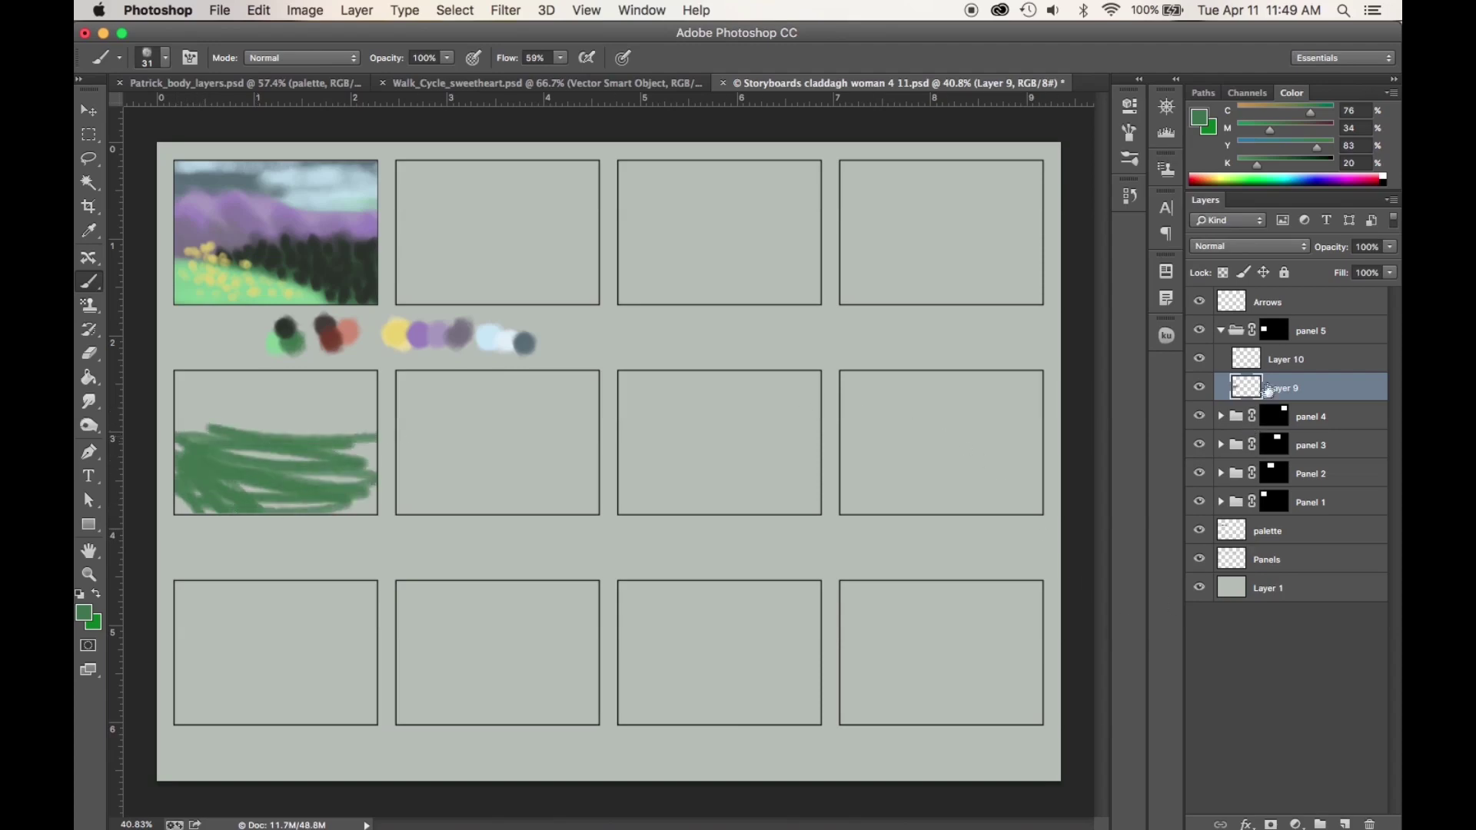
pyautogui.click(1282, 368)
pyautogui.press('i')
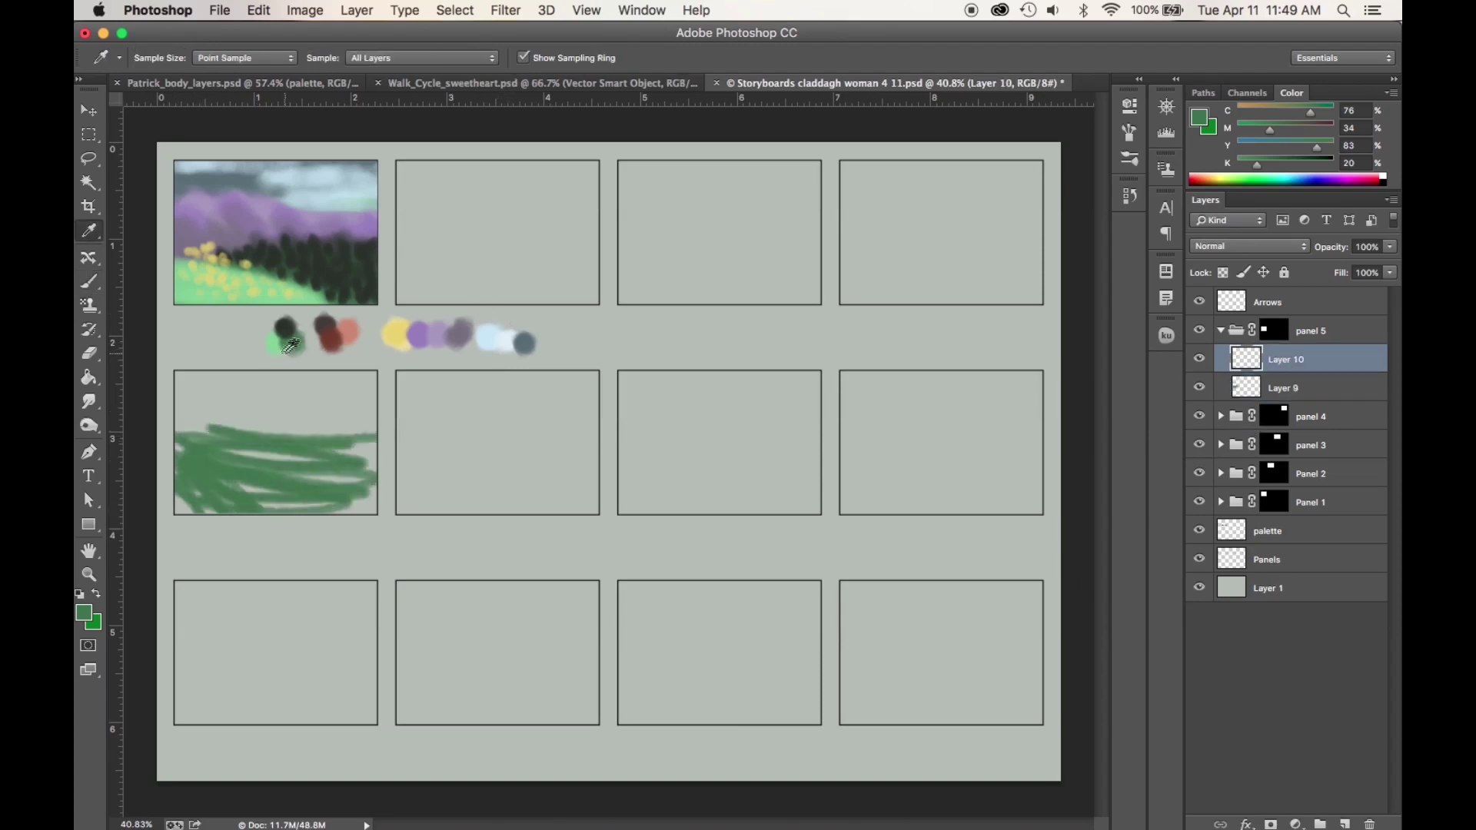
pyautogui.click(286, 350)
pyautogui.press('b')
pyautogui.moveTo(292, 508)
pyautogui.mouseDown()
pyautogui.moveTo(184, 492)
pyautogui.moveTo(269, 508)
pyautogui.moveTo(185, 488)
pyautogui.moveTo(186, 473)
pyautogui.moveTo(270, 499)
pyautogui.mouseUp()
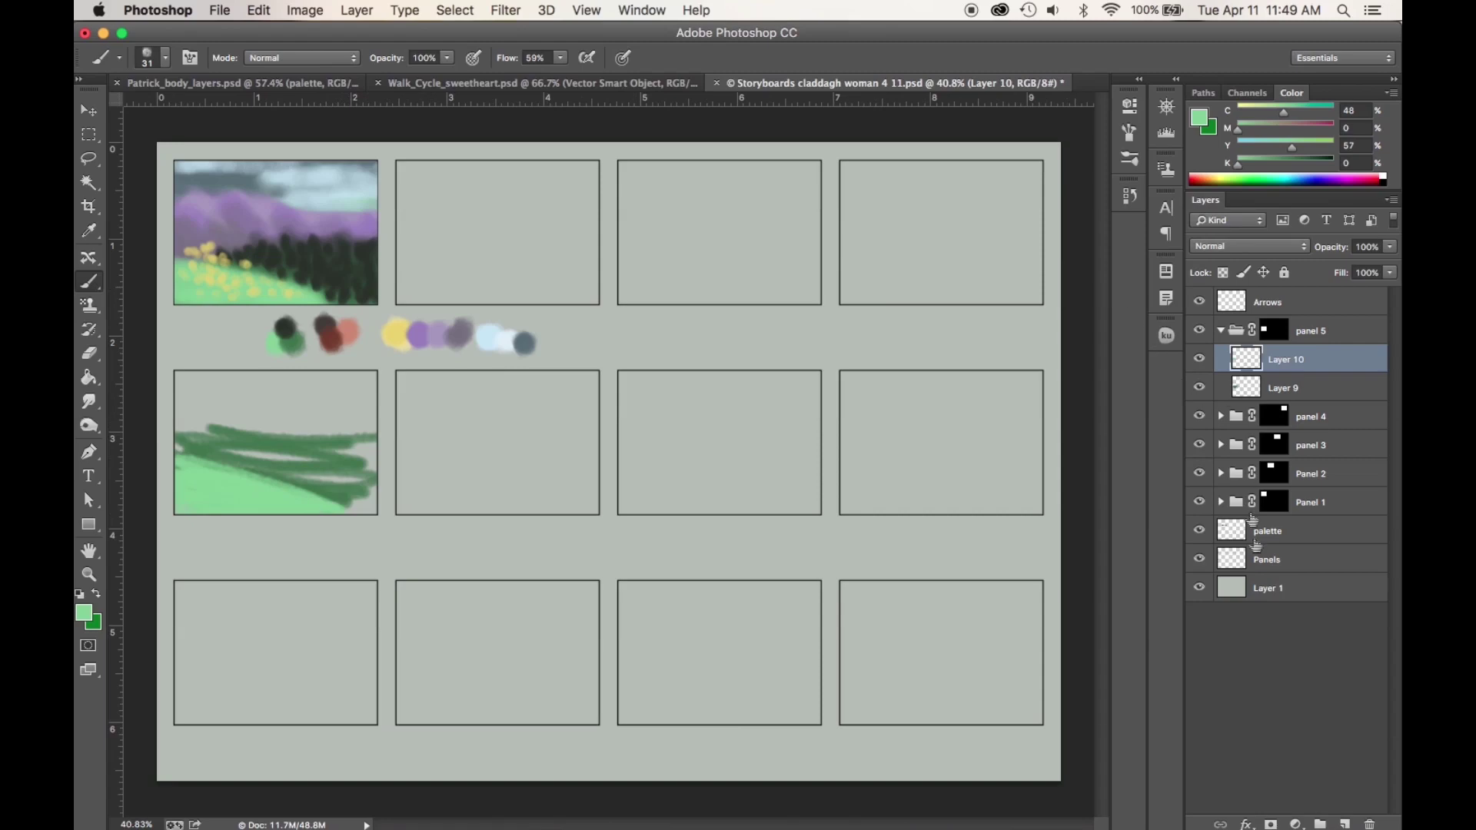
# Add Layer 11 below Layer 9, paint a dark brown sky across the panel top, and save.
pyautogui.click(1318, 757)
pyautogui.click(1343, 824)
pyautogui.moveTo(1243, 304); pyautogui.dragTo(1241, 433)
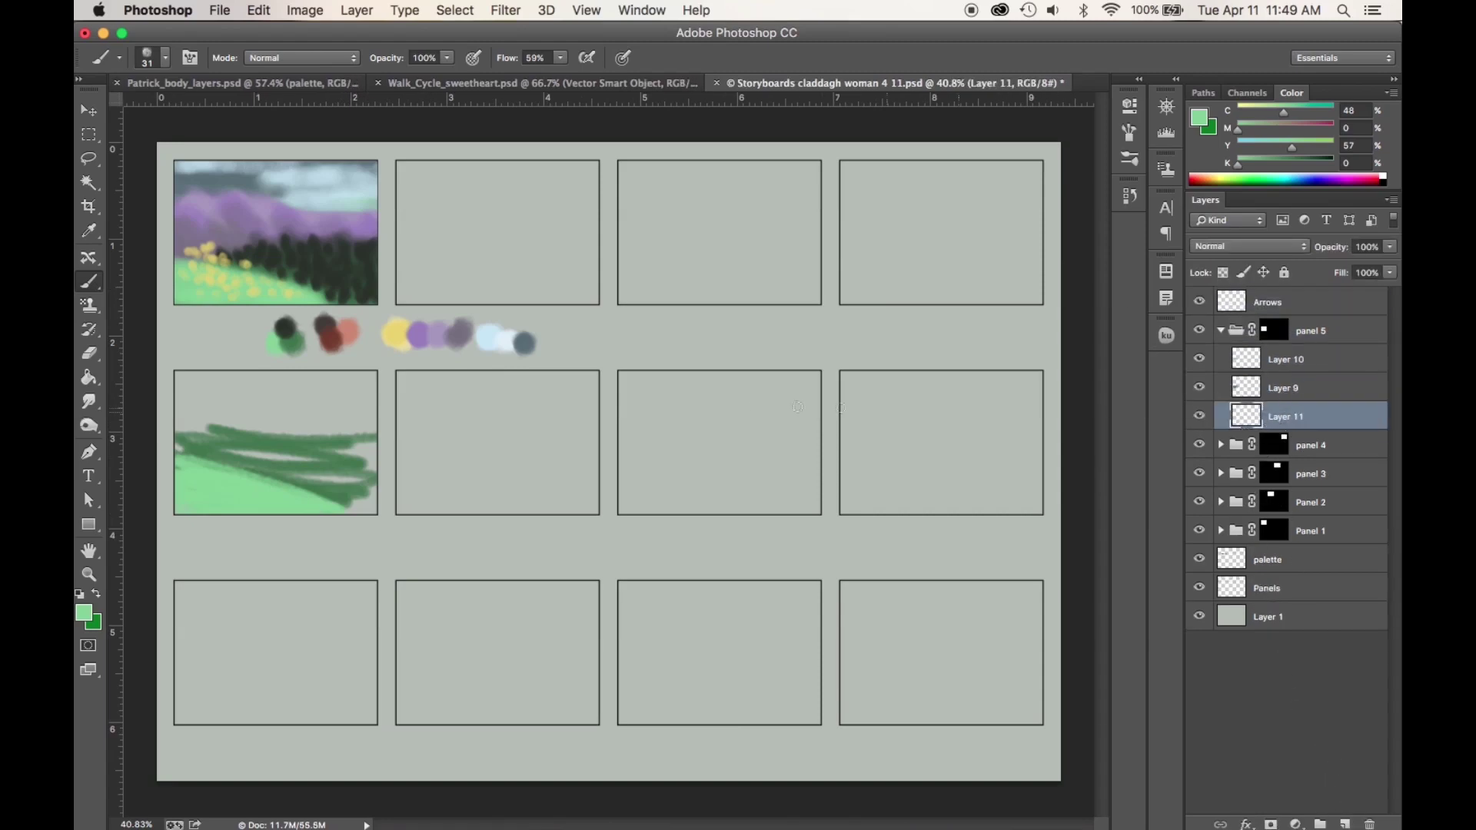
pyautogui.press('i')
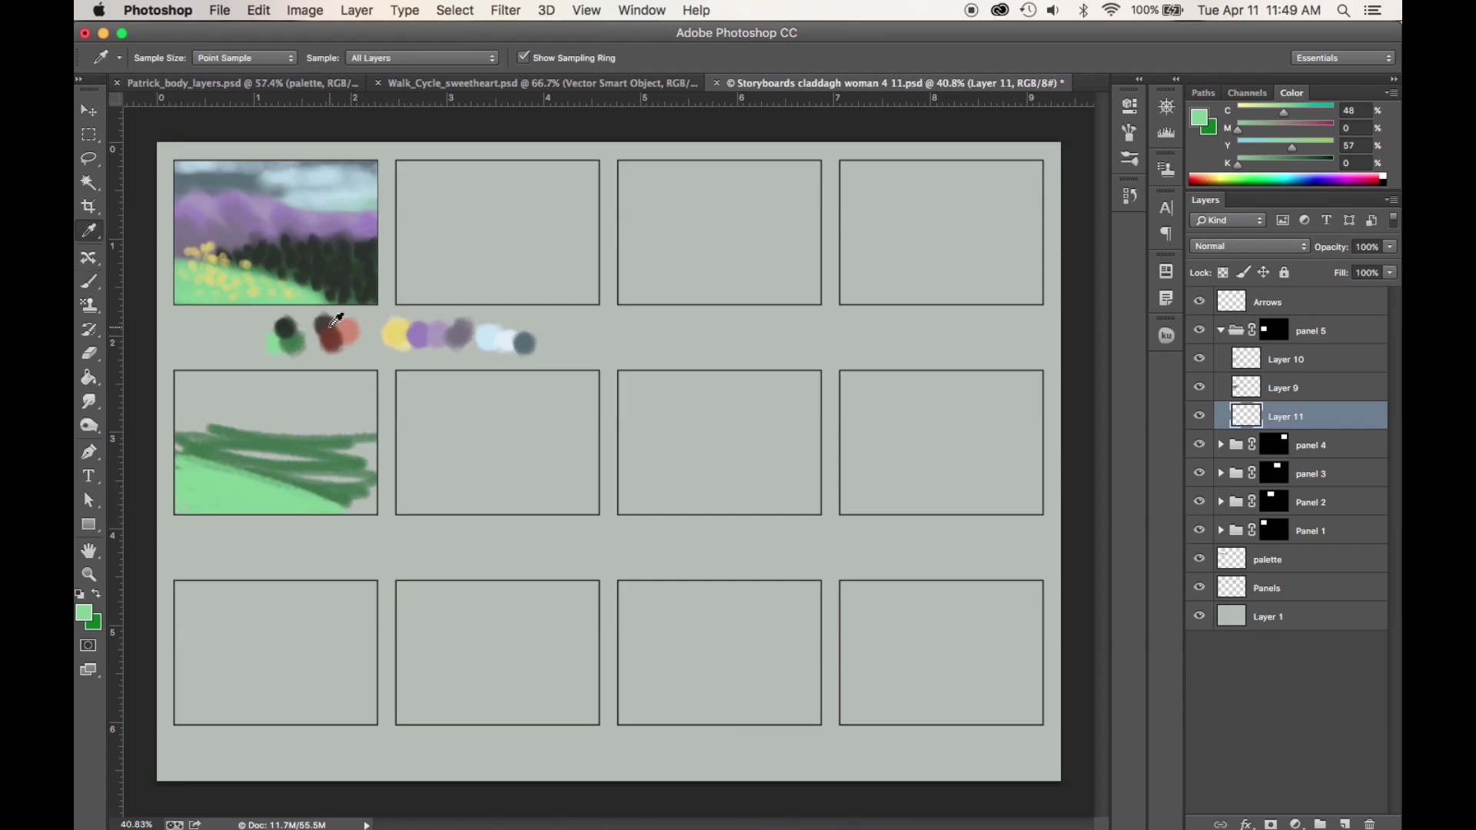
pyautogui.click(326, 327)
pyautogui.press('b')
pyautogui.moveTo(286, 389)
pyautogui.mouseDown()
pyautogui.moveTo(180, 430)
pyautogui.moveTo(267, 422)
pyautogui.moveTo(347, 455)
pyautogui.moveTo(256, 484)
pyautogui.moveTo(262, 428)
pyautogui.moveTo(182, 395)
pyautogui.moveTo(185, 374)
pyautogui.moveTo(273, 394)
pyautogui.moveTo(275, 375)
pyautogui.moveTo(372, 387)
pyautogui.moveTo(343, 491)
pyautogui.moveTo(350, 459)
pyautogui.moveTo(304, 390)
pyautogui.moveTo(267, 465)
pyautogui.moveTo(219, 445)
pyautogui.moveTo(181, 390)
pyautogui.moveTo(213, 443)
pyautogui.moveTo(377, 481)
pyautogui.mouseUp()
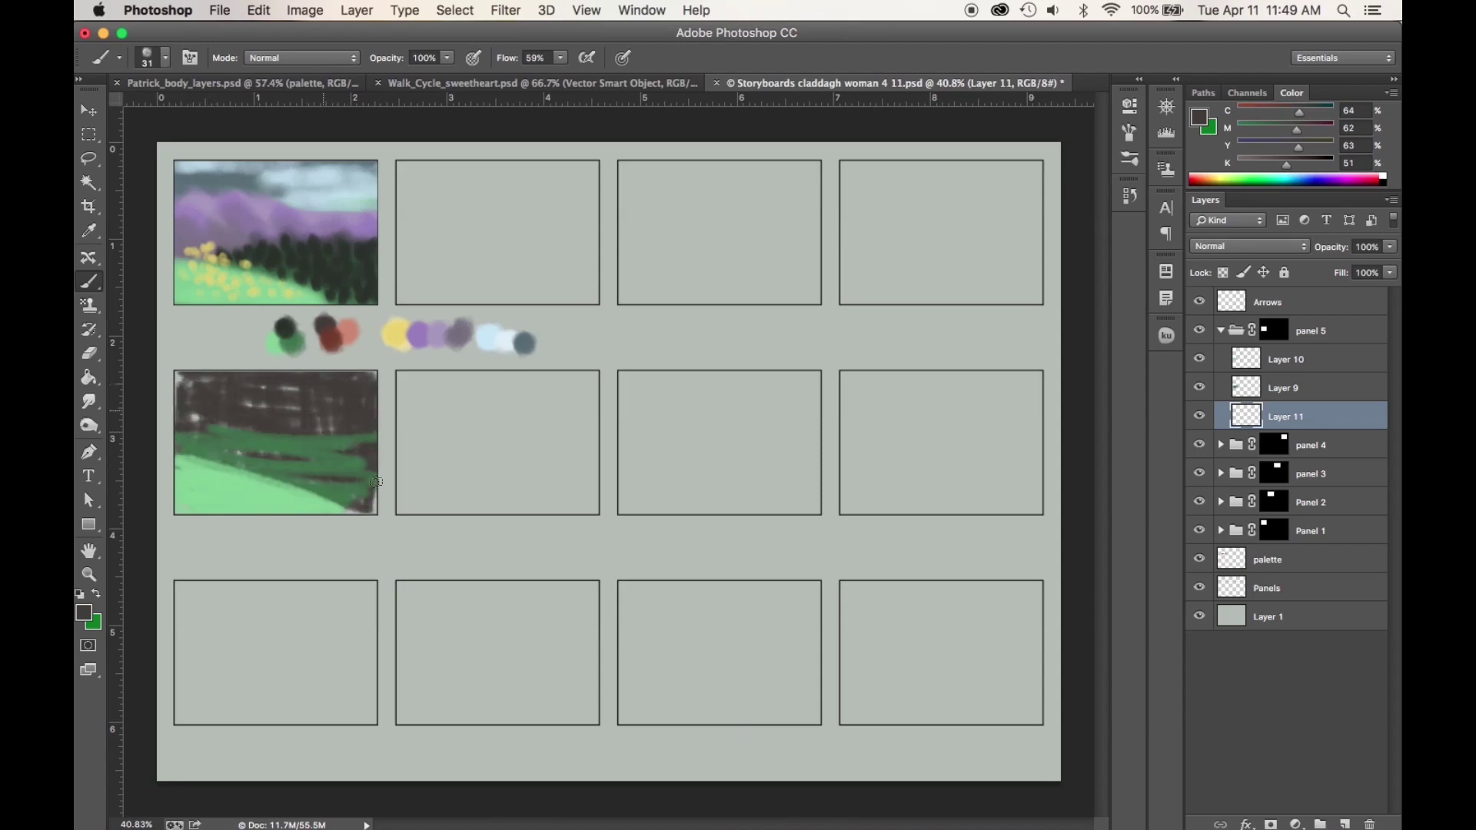
pyautogui.press('super+s')
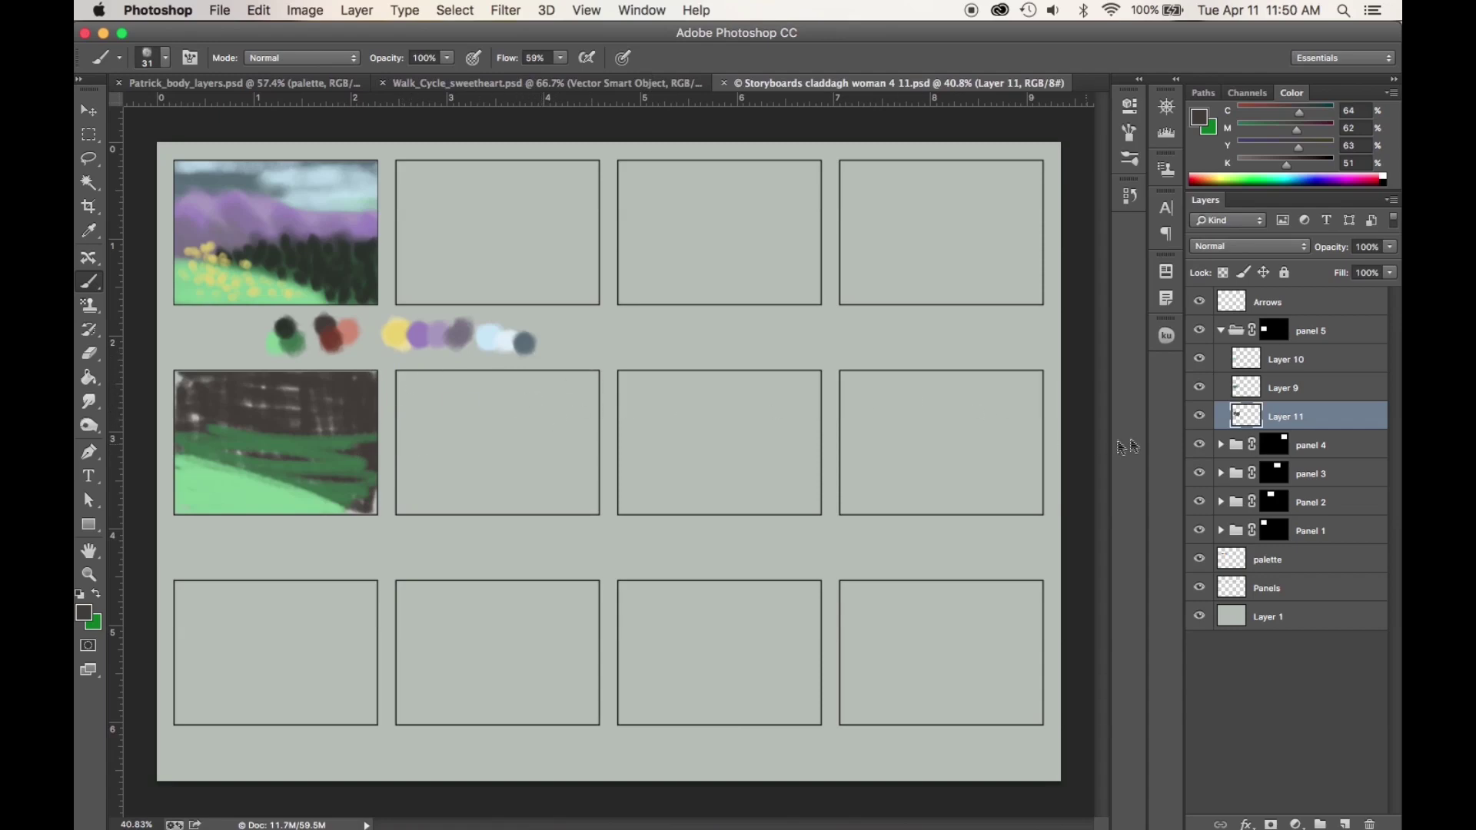
pyautogui.click(1221, 331)
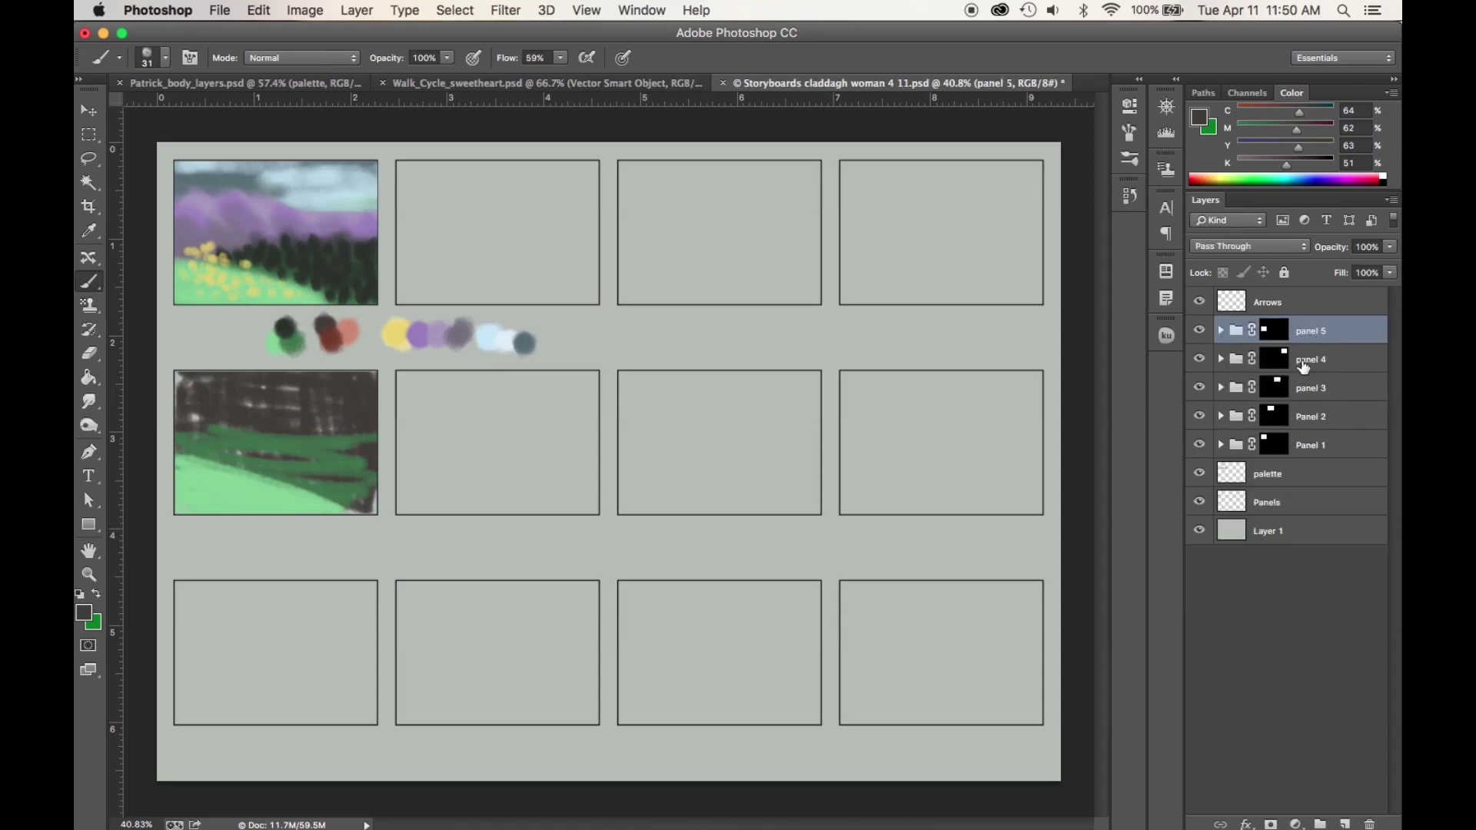
# Test and undo a grey scribble on Layer 7 in panel 4, collapse it, and select the Arrows layer.
pyautogui.click(1277, 359)
pyautogui.press('super+alt+shift+n')
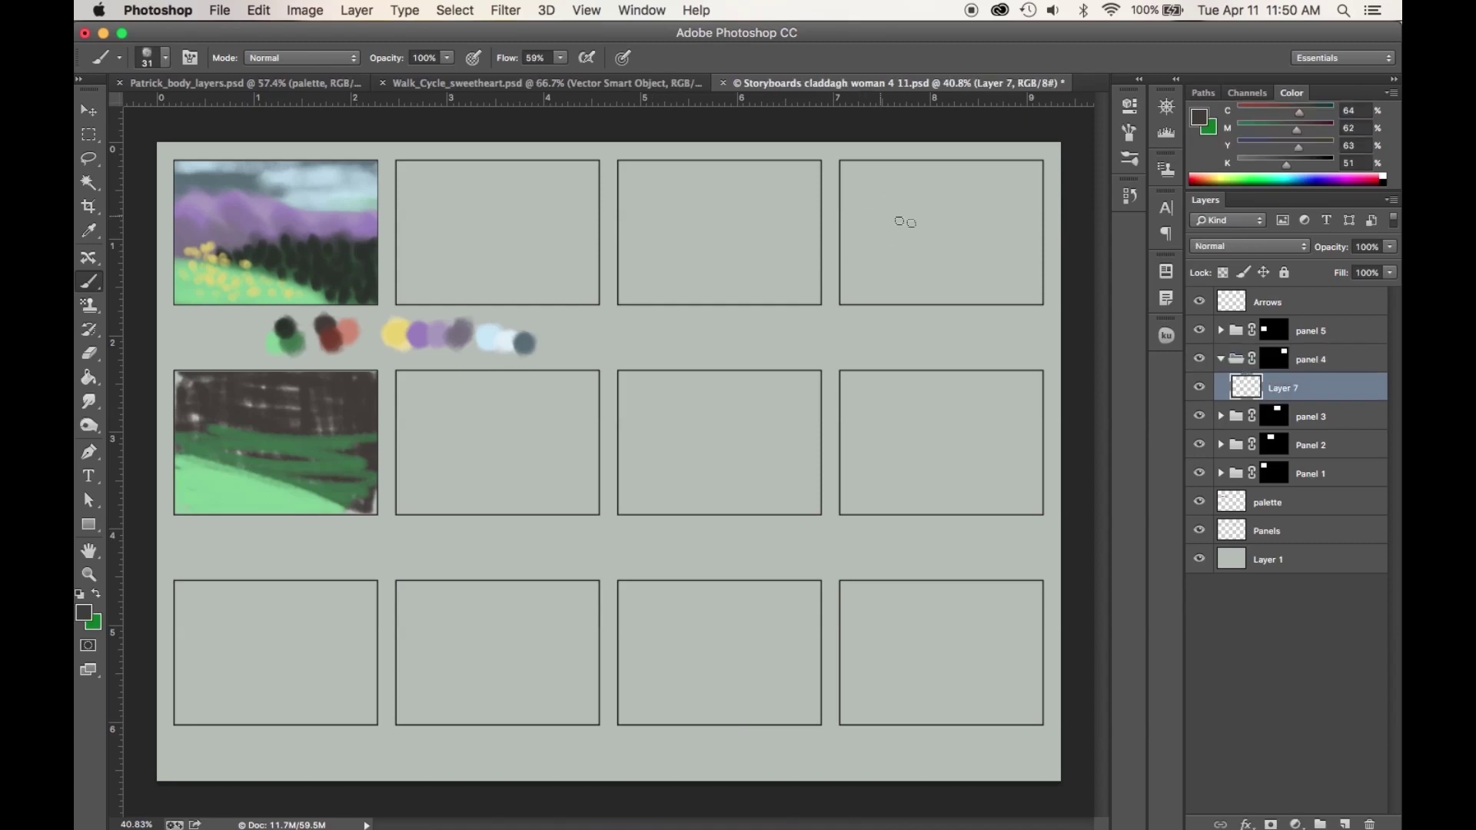
pyautogui.moveTo(849, 247)
pyautogui.mouseDown()
pyautogui.moveTo(881, 317)
pyautogui.moveTo(951, 330)
pyautogui.moveTo(1009, 299)
pyautogui.mouseUp()
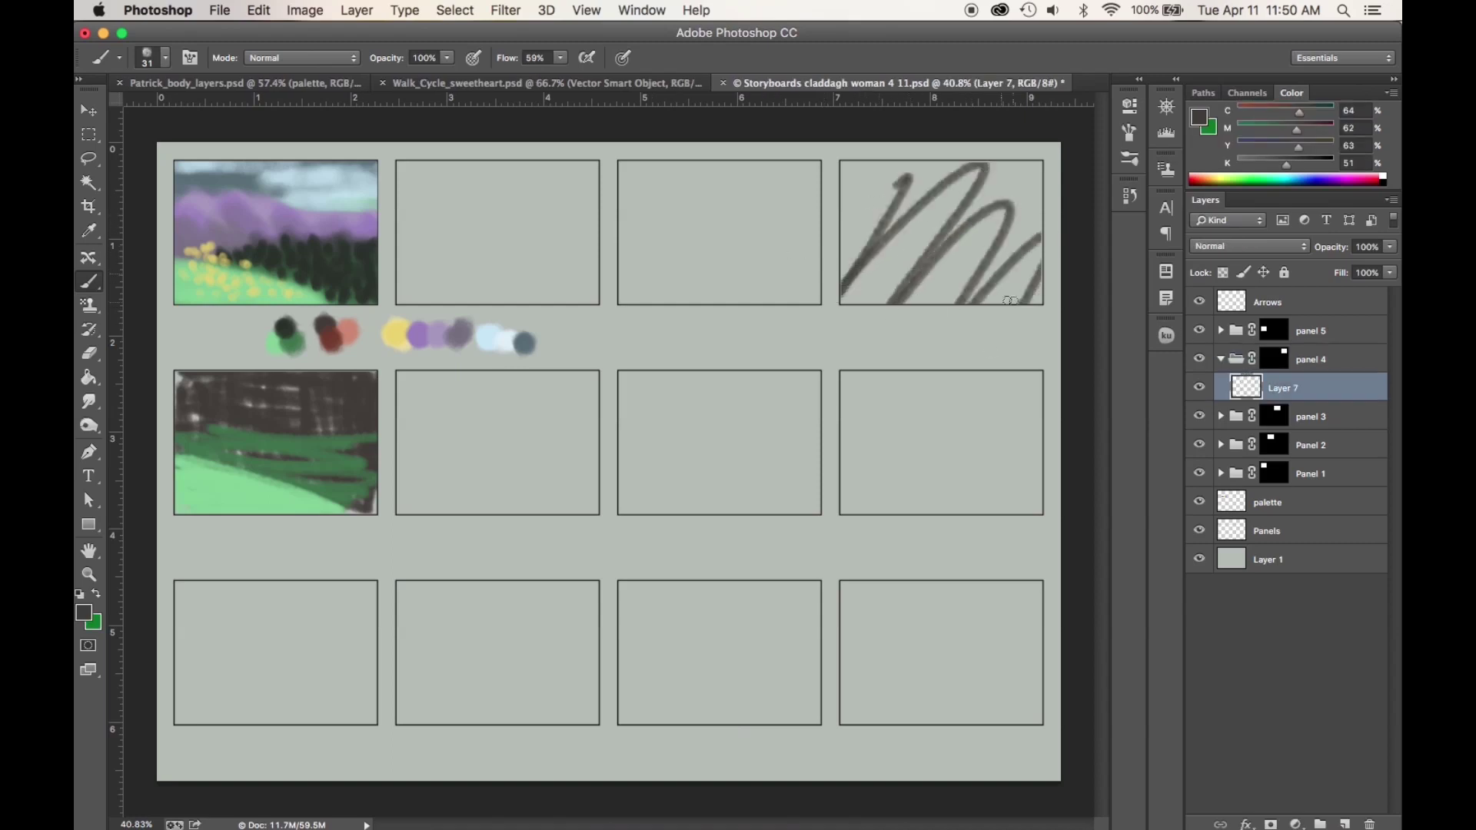
pyautogui.press('super+z')
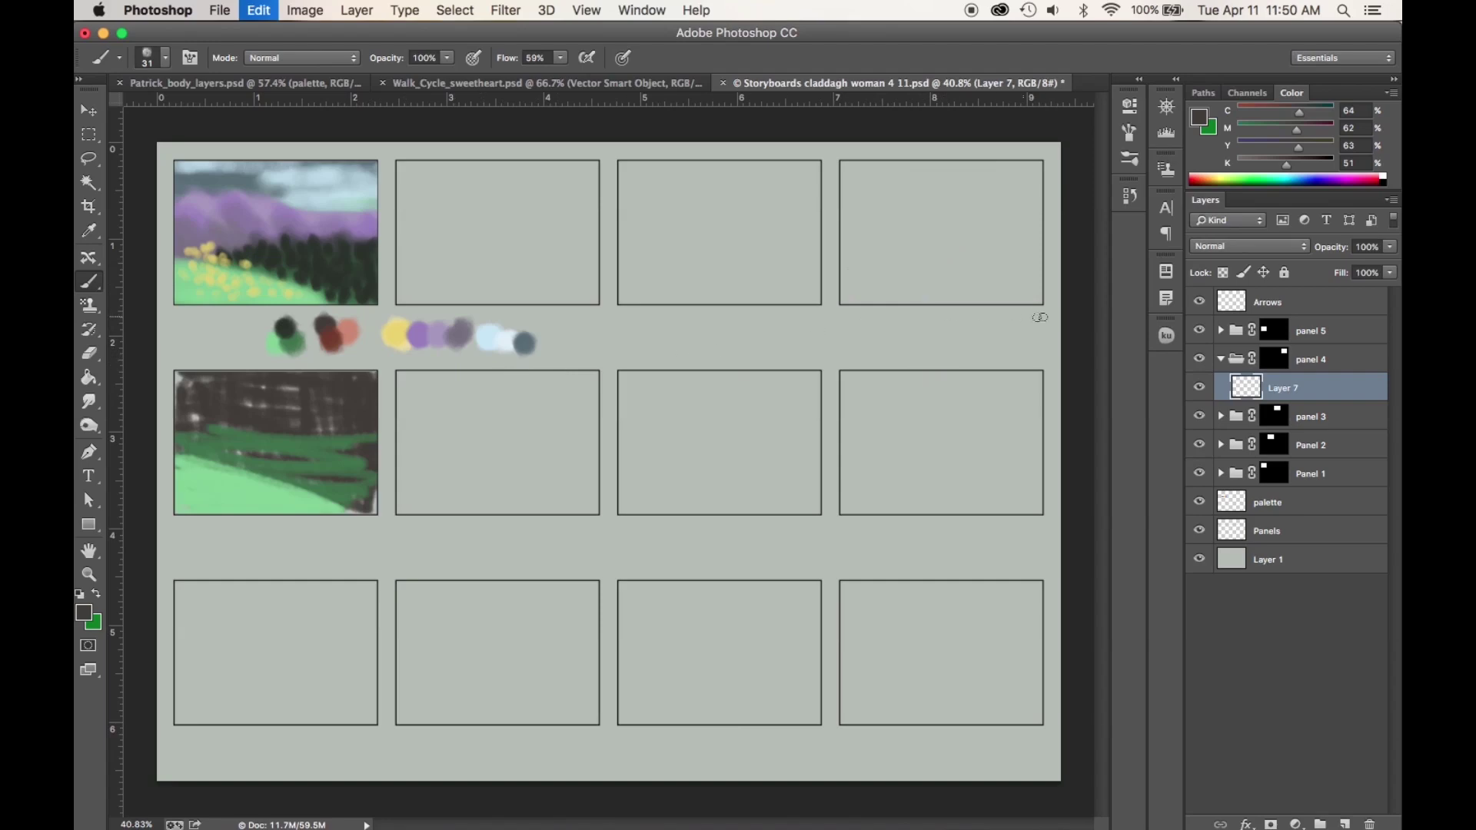
pyautogui.click(1221, 358)
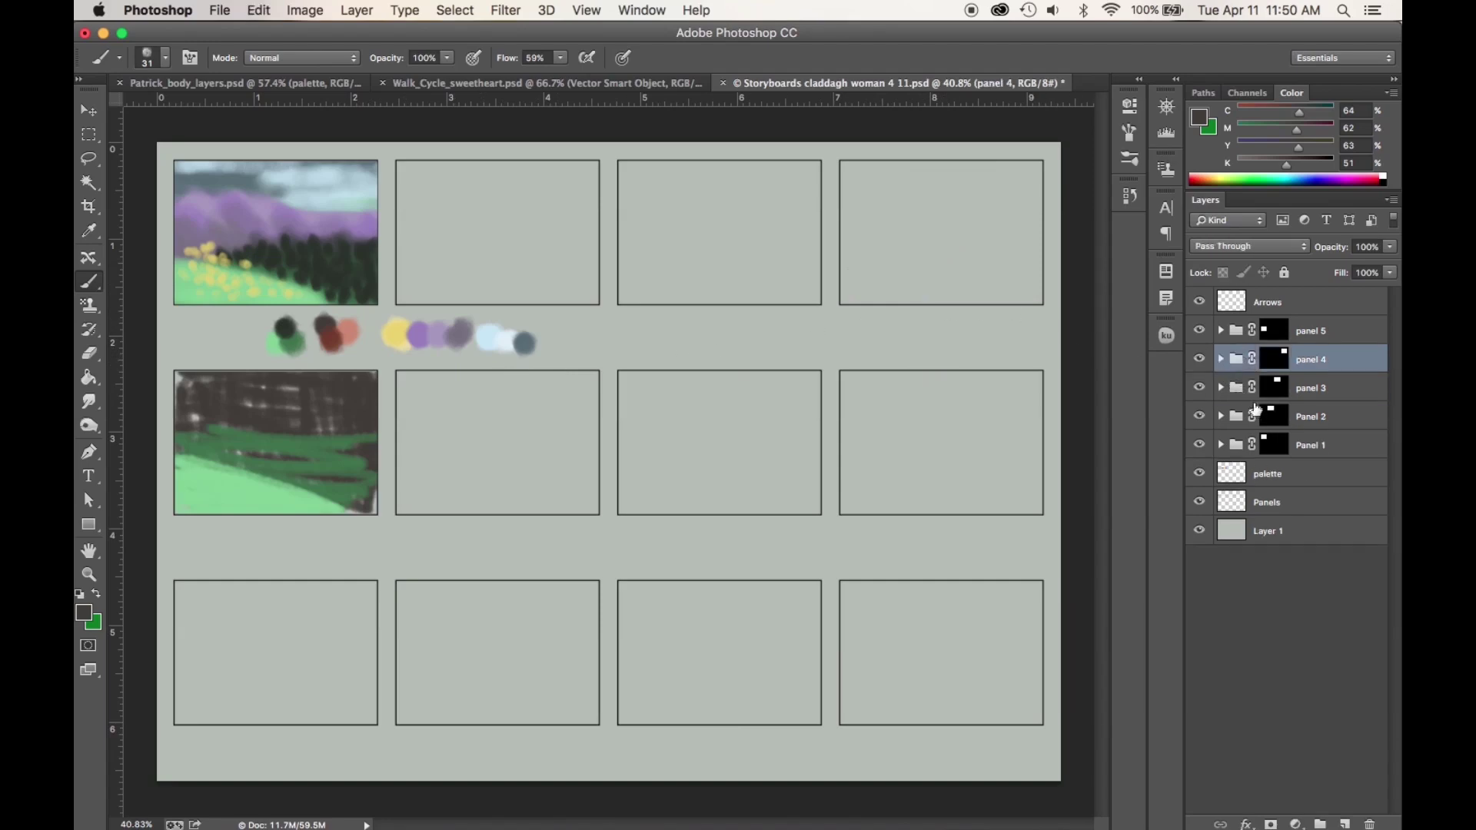
pyautogui.click(1265, 307)
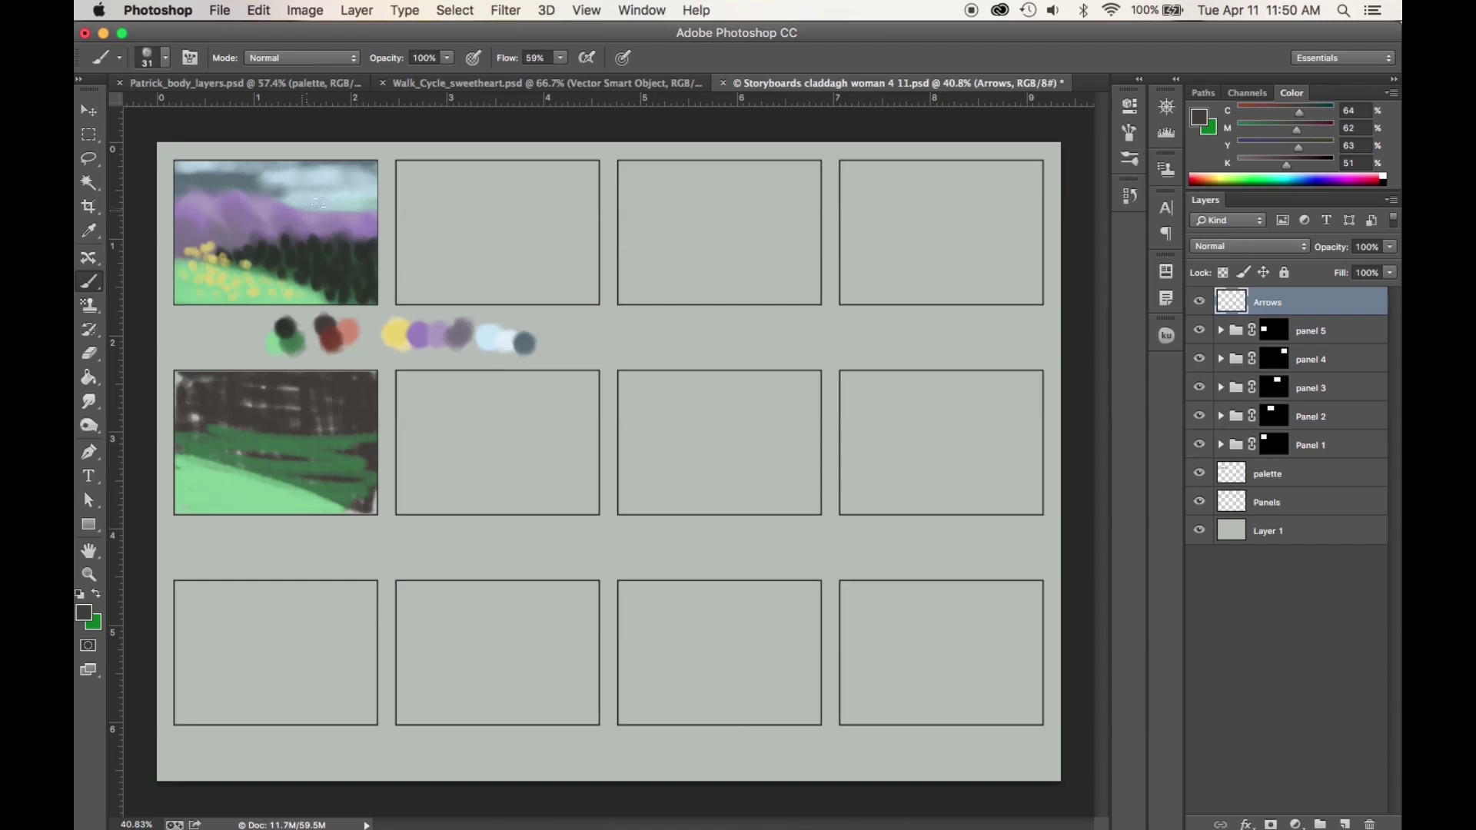
pyautogui.moveTo(346, 207)
pyautogui.mouseDown()
pyautogui.moveTo(399, 208)
pyautogui.moveTo(421, 236)
pyautogui.mouseUp()
pyautogui.moveTo(389, 182)
pyautogui.mouseDown()
pyautogui.moveTo(420, 252)
pyautogui.moveTo(408, 198)
pyautogui.mouseUp()
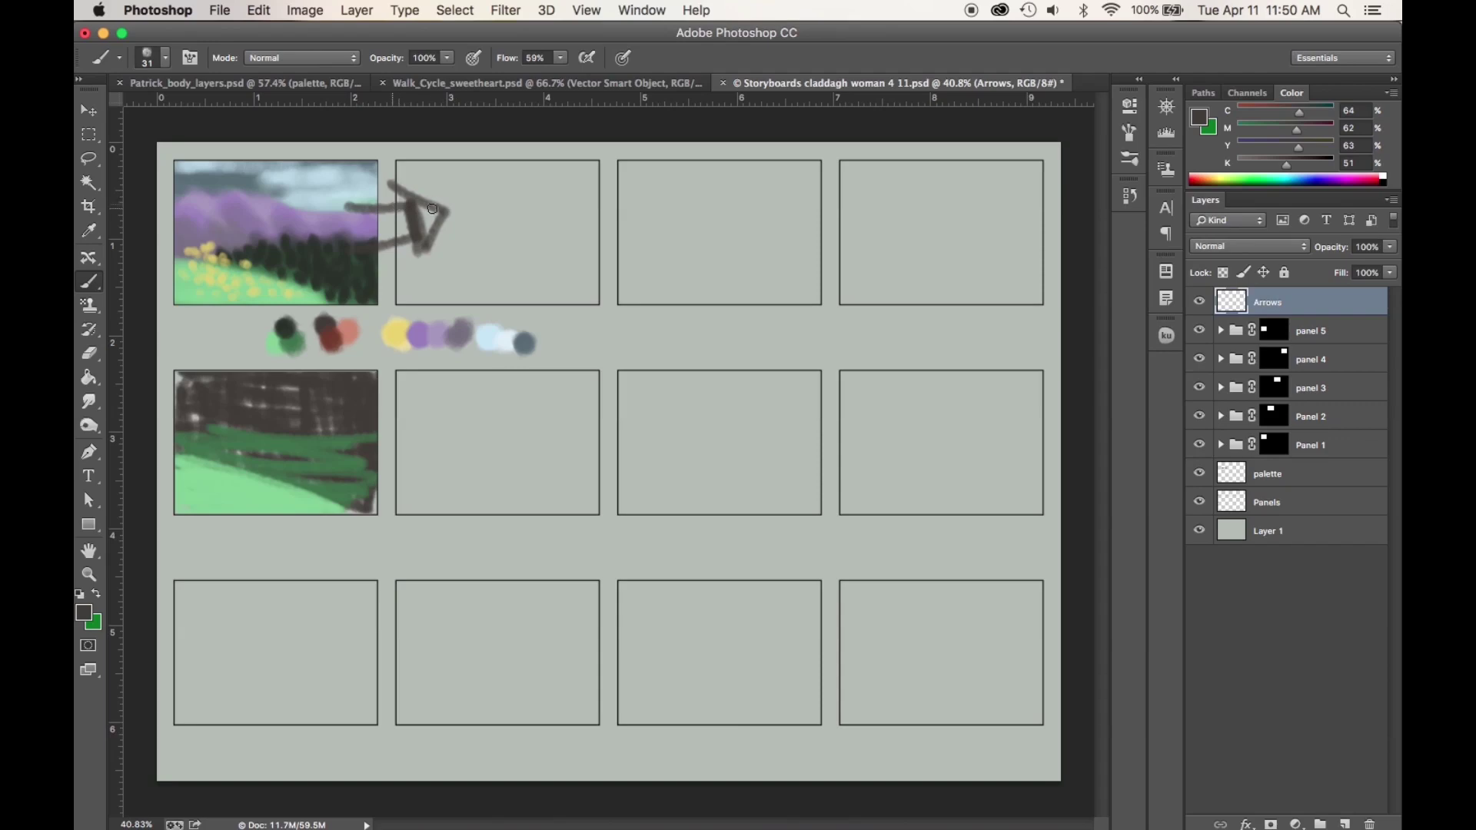
pyautogui.click(90, 353)
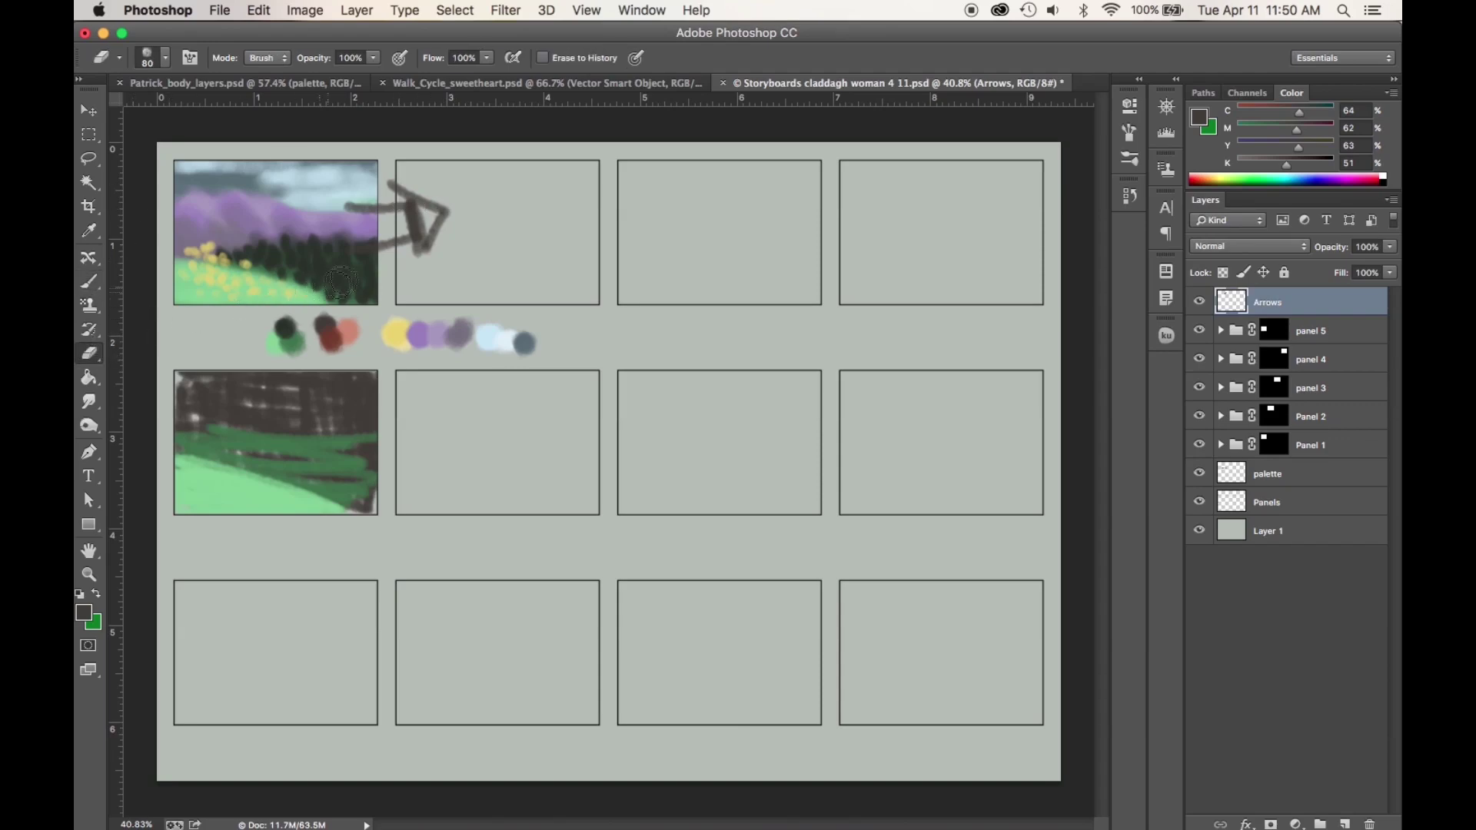
pyautogui.moveTo(389, 184)
pyautogui.mouseDown()
pyautogui.moveTo(352, 268)
pyautogui.moveTo(375, 300)
pyautogui.moveTo(412, 201)
pyautogui.moveTo(435, 231)
pyautogui.moveTo(396, 237)
pyautogui.moveTo(395, 171)
pyautogui.mouseUp()
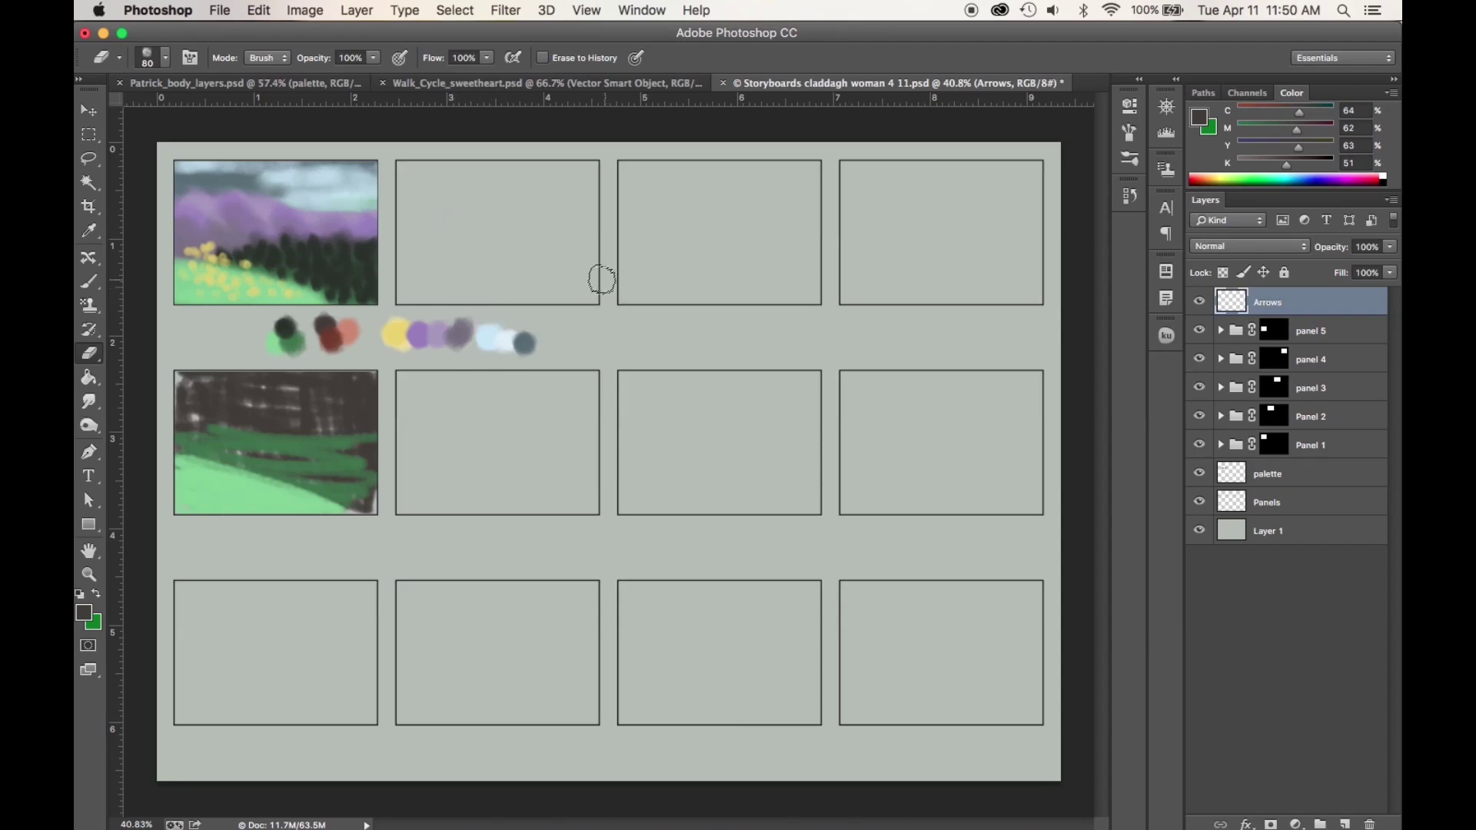
pyautogui.press('b')
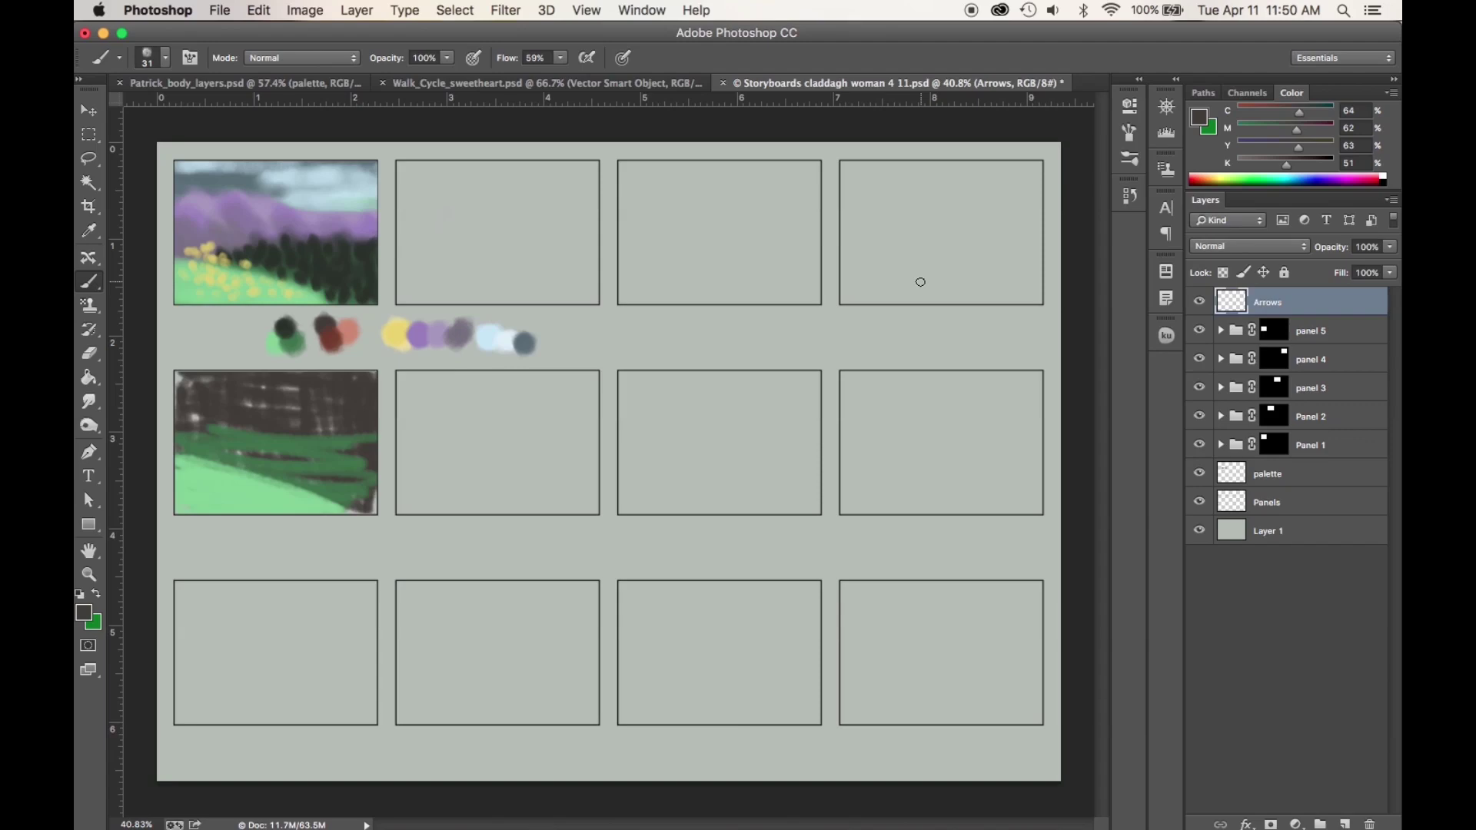
pyautogui.rightClick(919, 282)
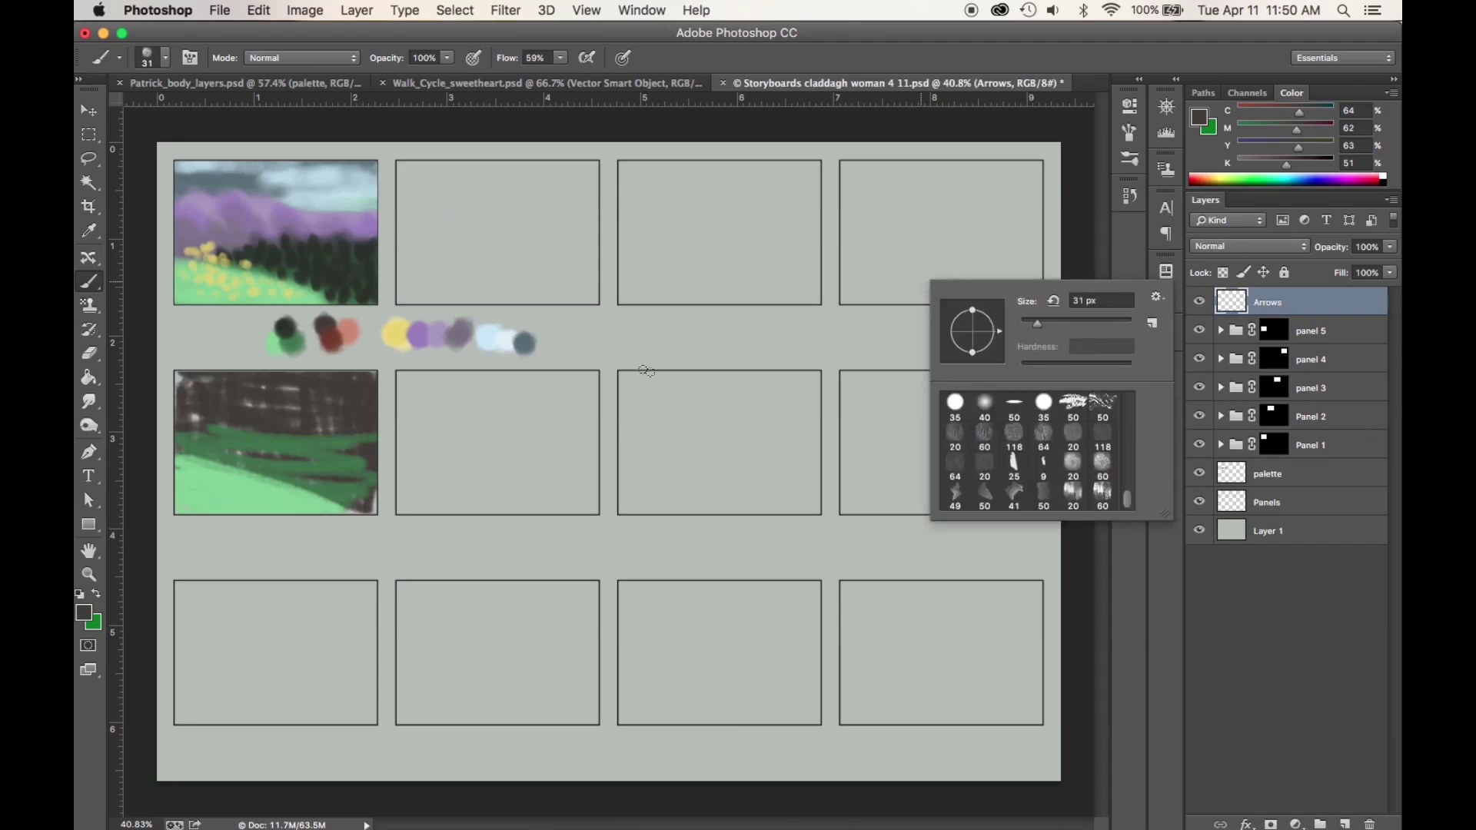
pyautogui.click(674, 291)
pyautogui.hotkey('ctrl', 'z')
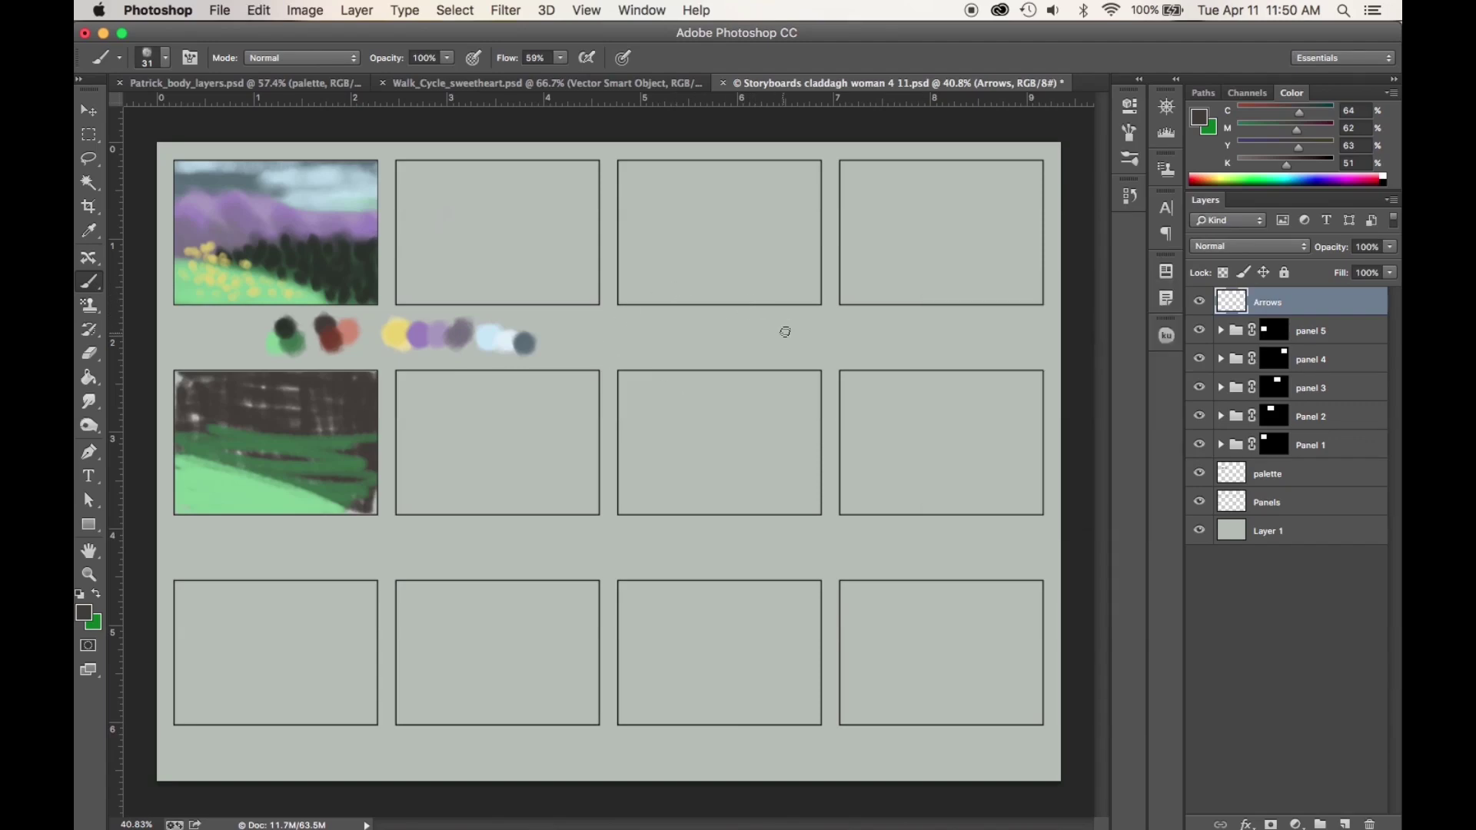